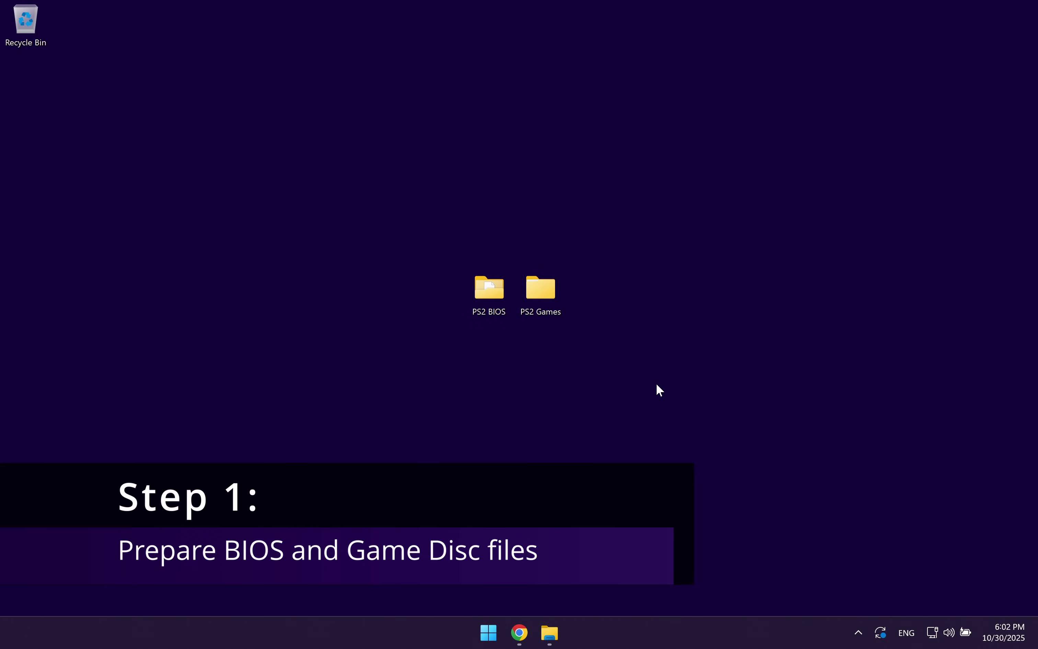
- Open the PS2 BIOS folder on the desktop and select its three BIOS .bin files
drag(655, 383, 619, 361)
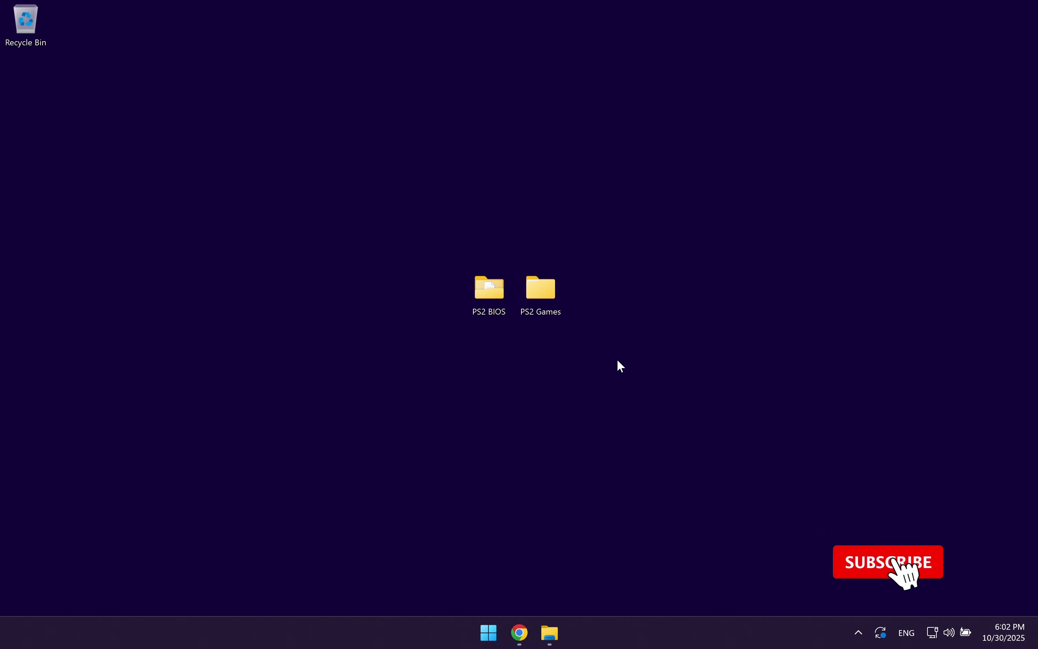
double_click(486, 296)
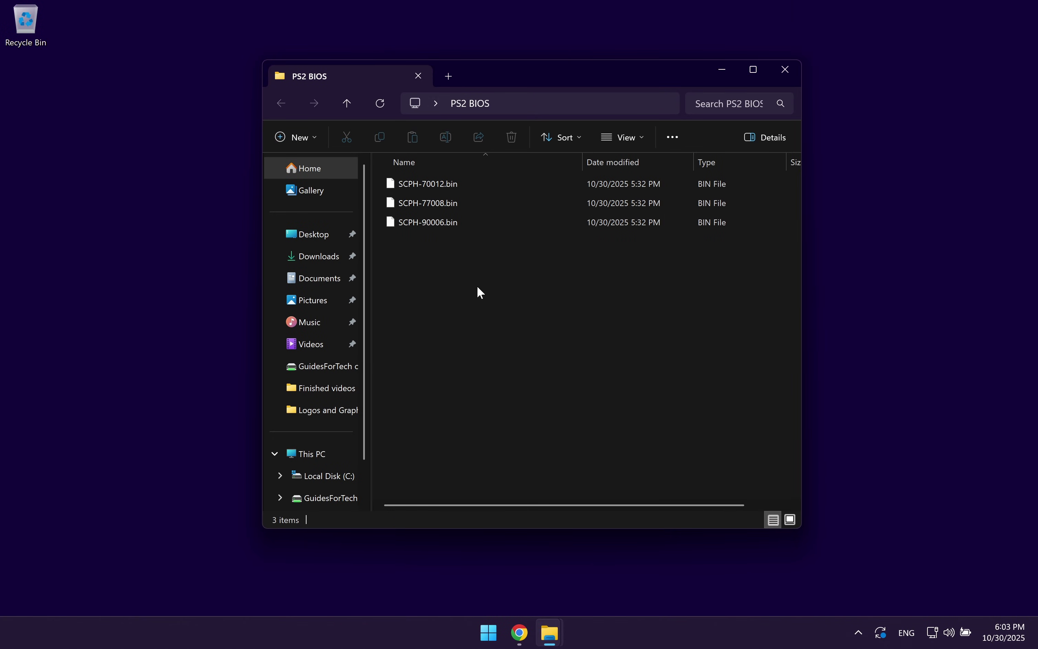
drag(492, 265, 389, 153)
key(super+d)
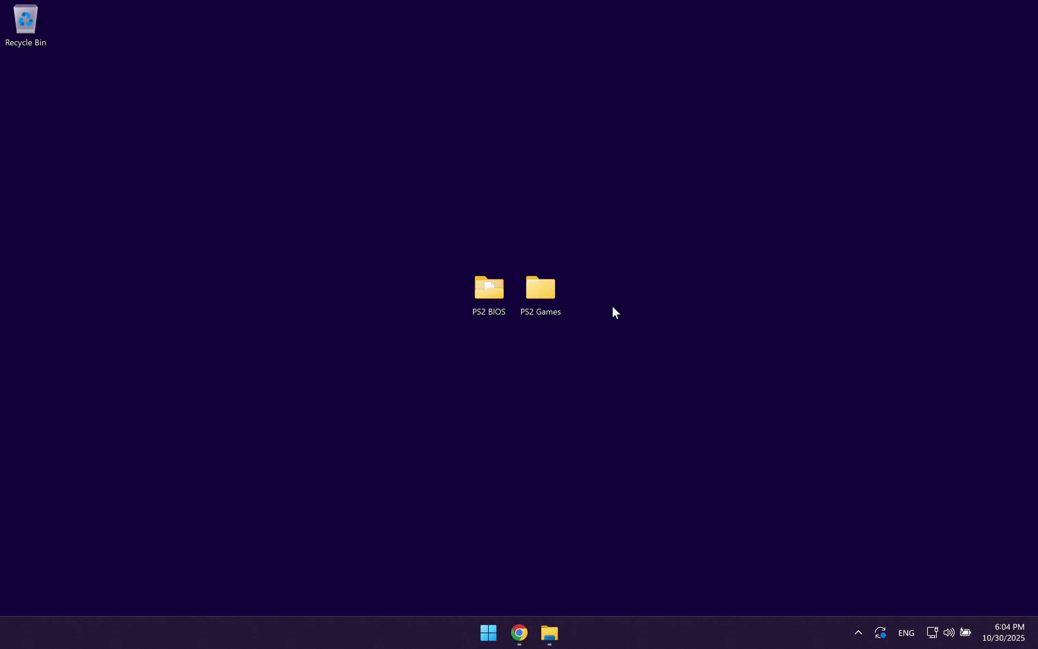
- In the PS2 Games folder, extract the Burnout 3 zip archive into its own folder
double_click(543, 294)
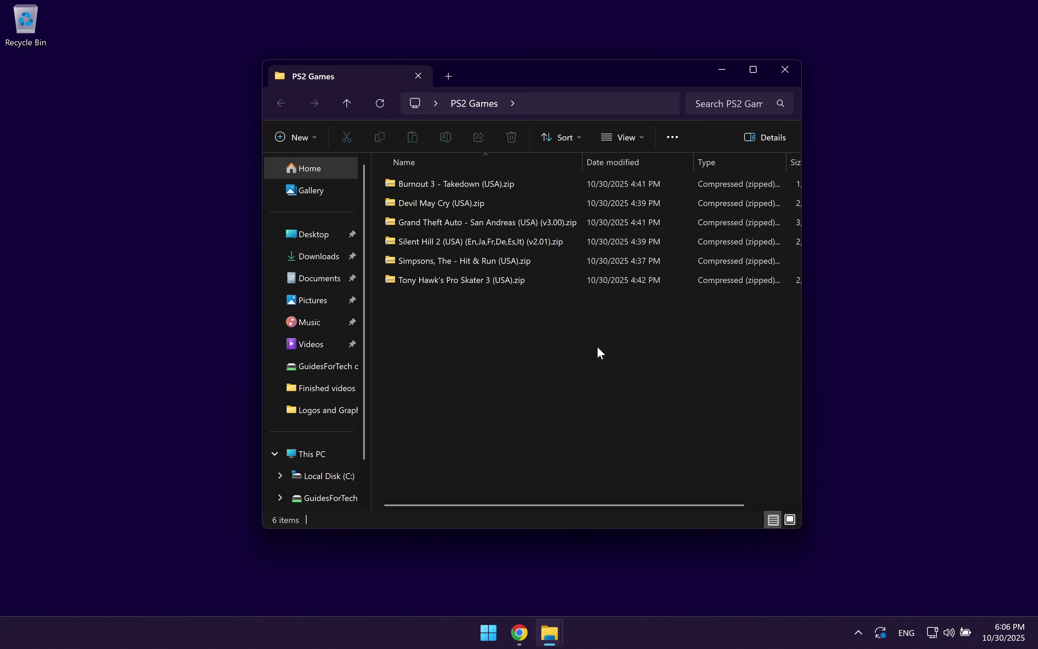
drag(597, 345, 410, 183)
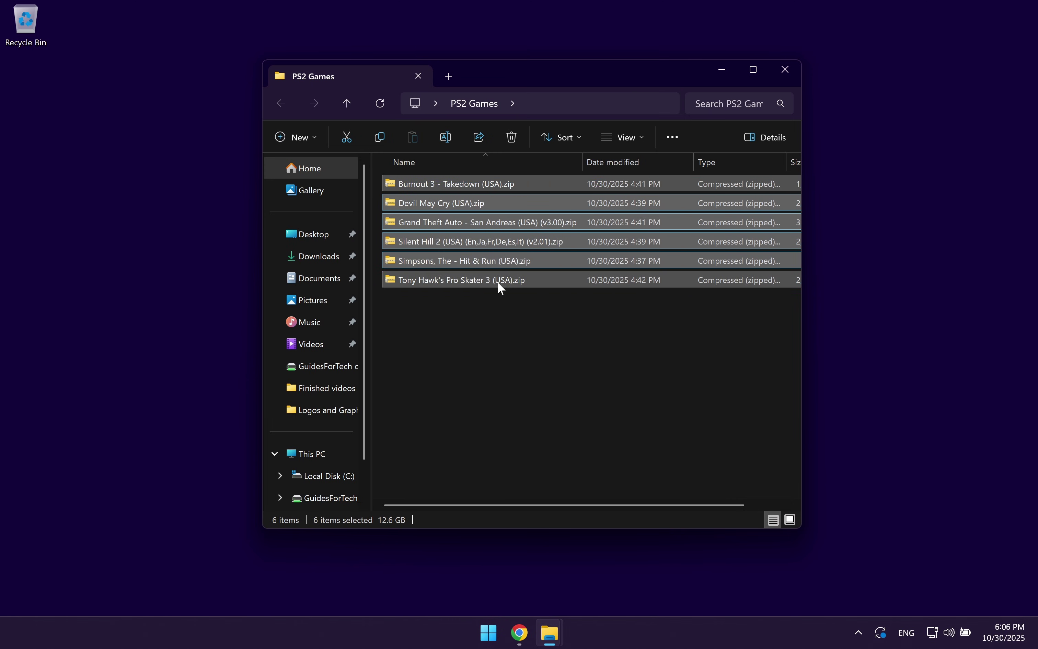
click(515, 311)
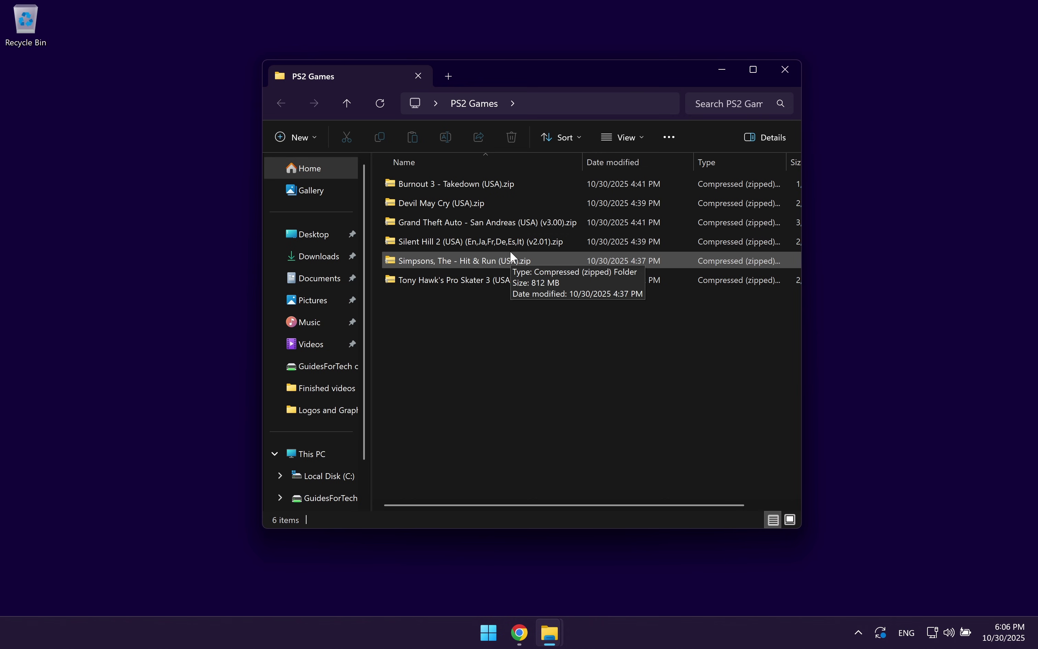
right_click(494, 184)
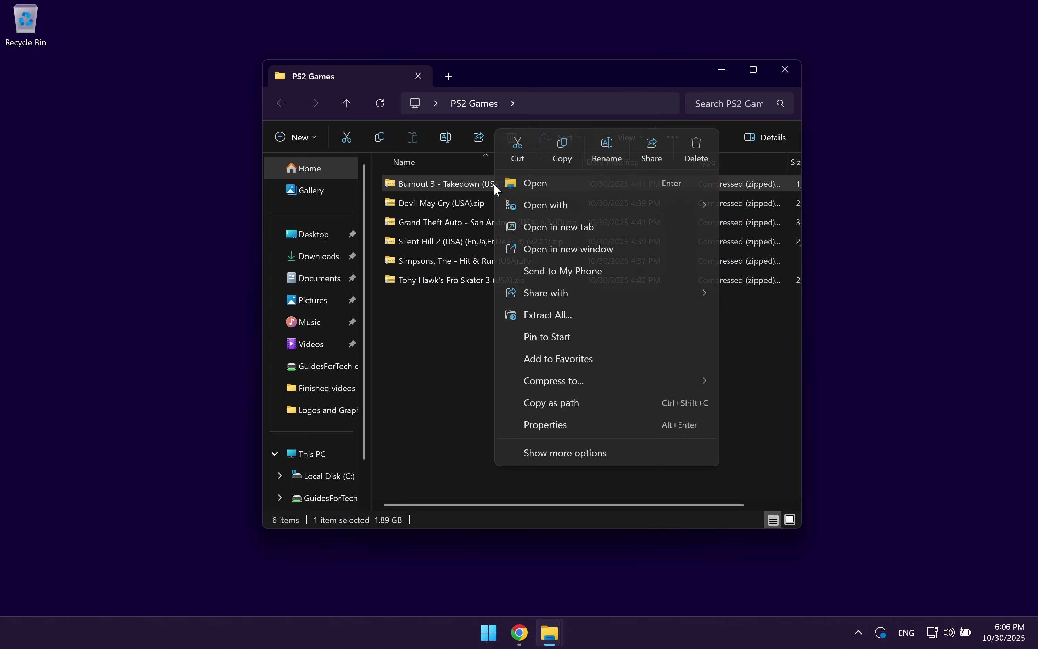
click(569, 314)
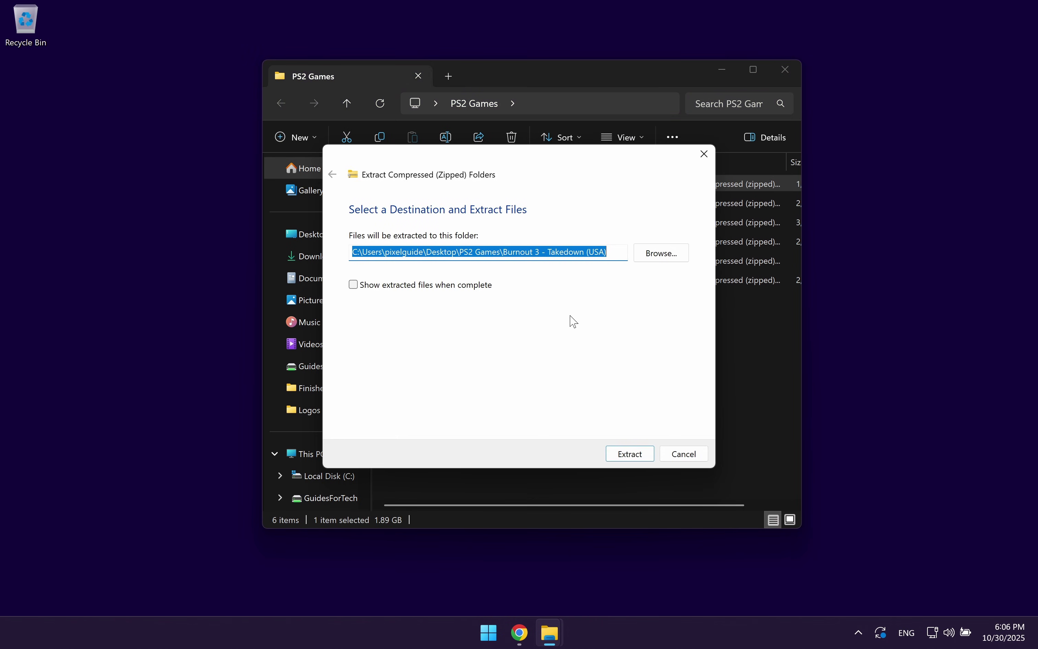
click(632, 458)
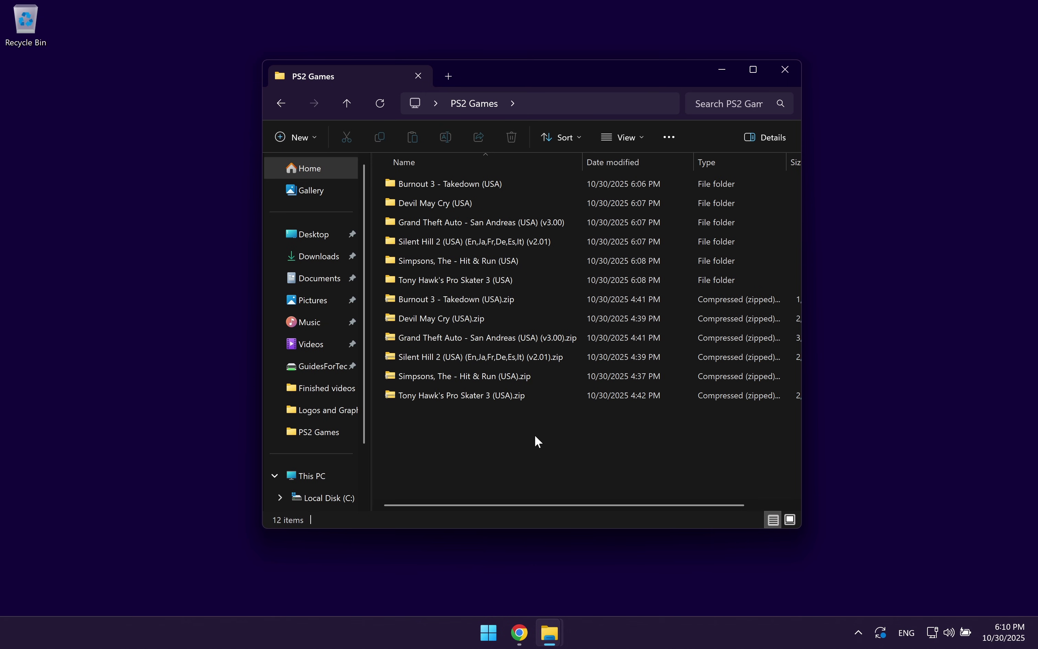
- Delete the six original game .zip files from PS2 Games
drag(533, 434, 435, 297)
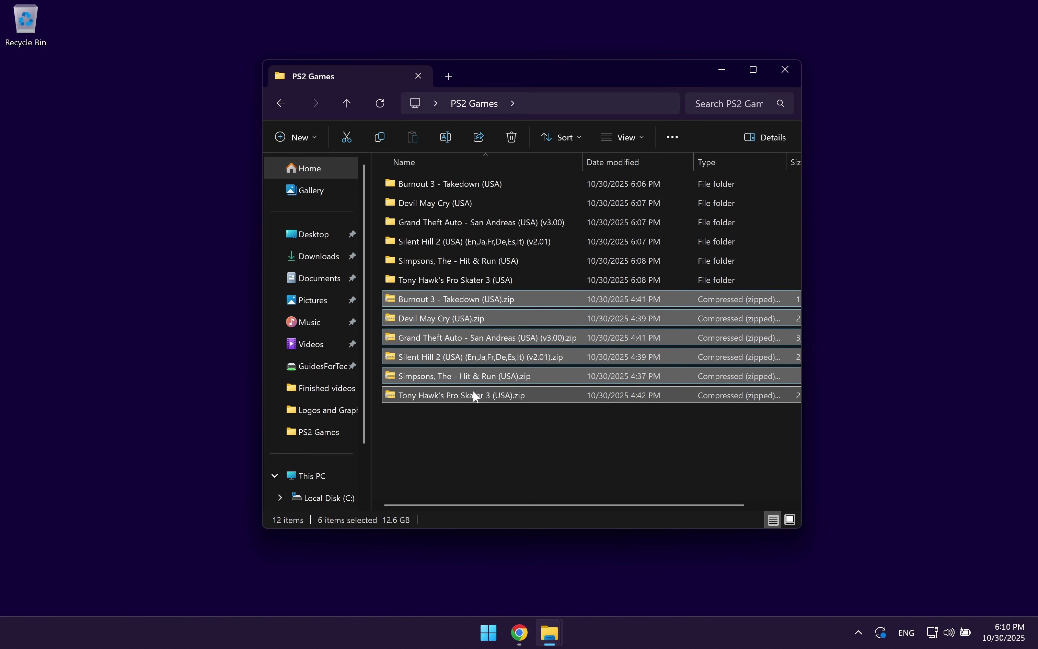
right_click(473, 390)
click(666, 408)
key(super+d)
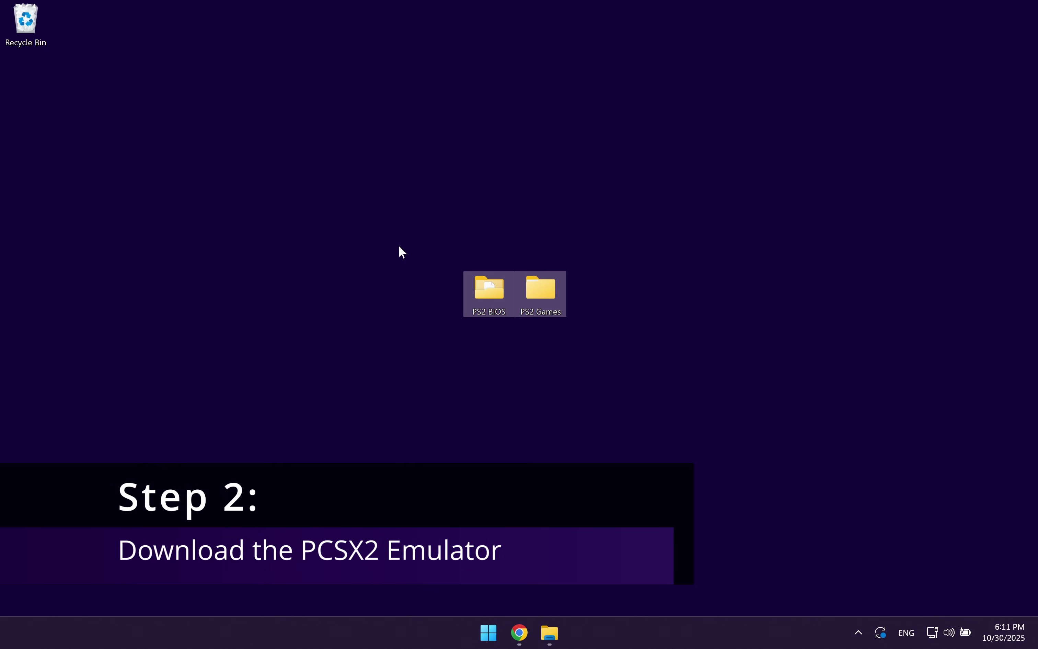
- Download the Windows v2.4.0 build from pcsx2.net's Latest Stable section and view recent downloads
click(402, 252)
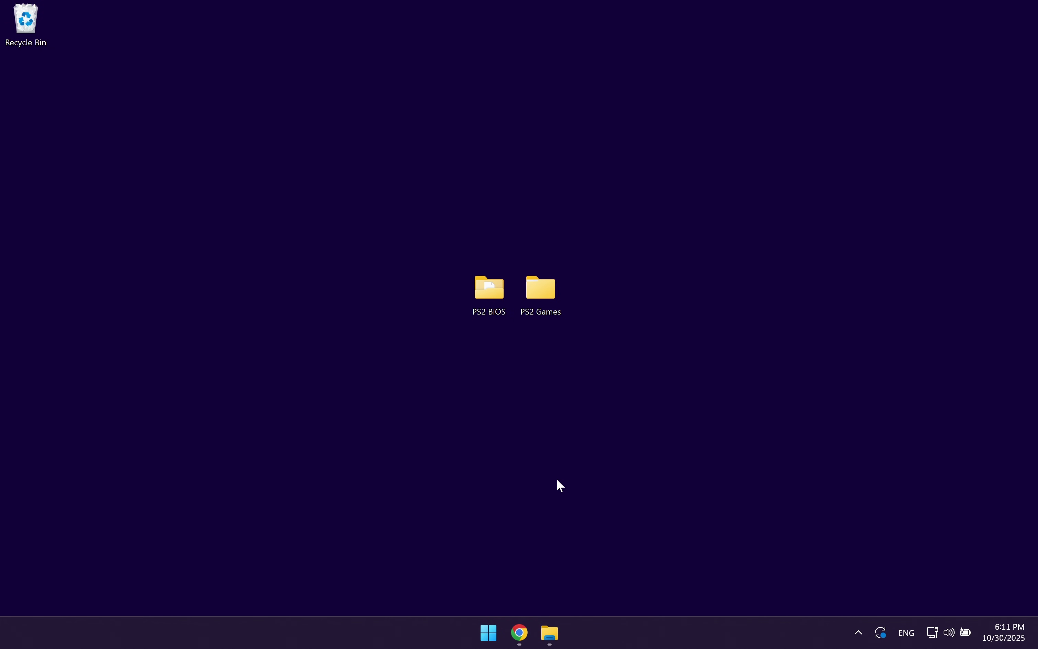
click(521, 634)
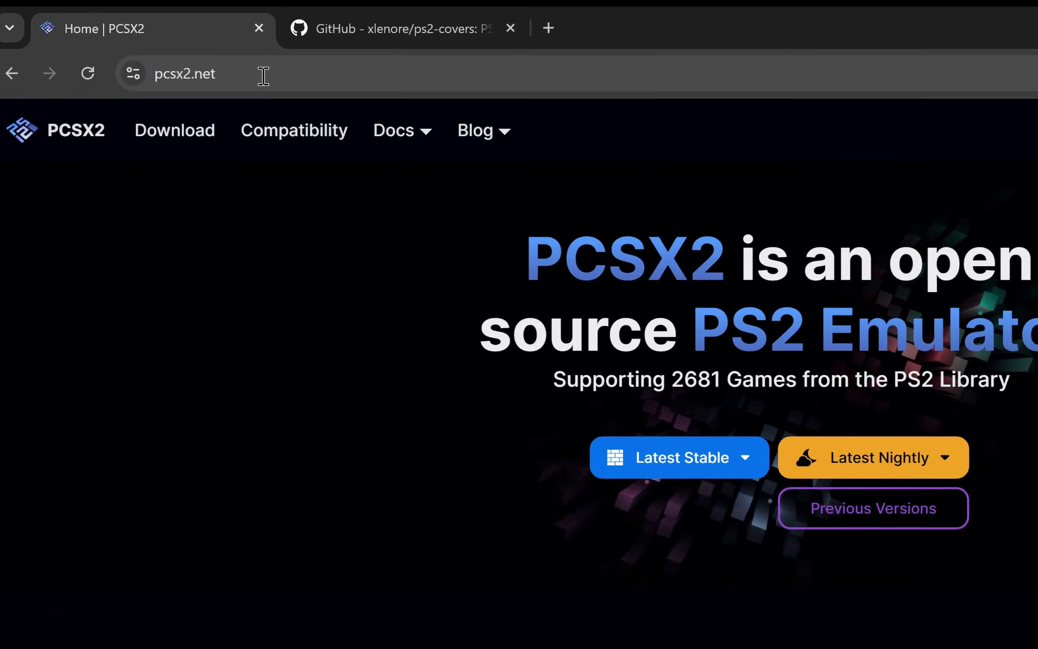
click(263, 74)
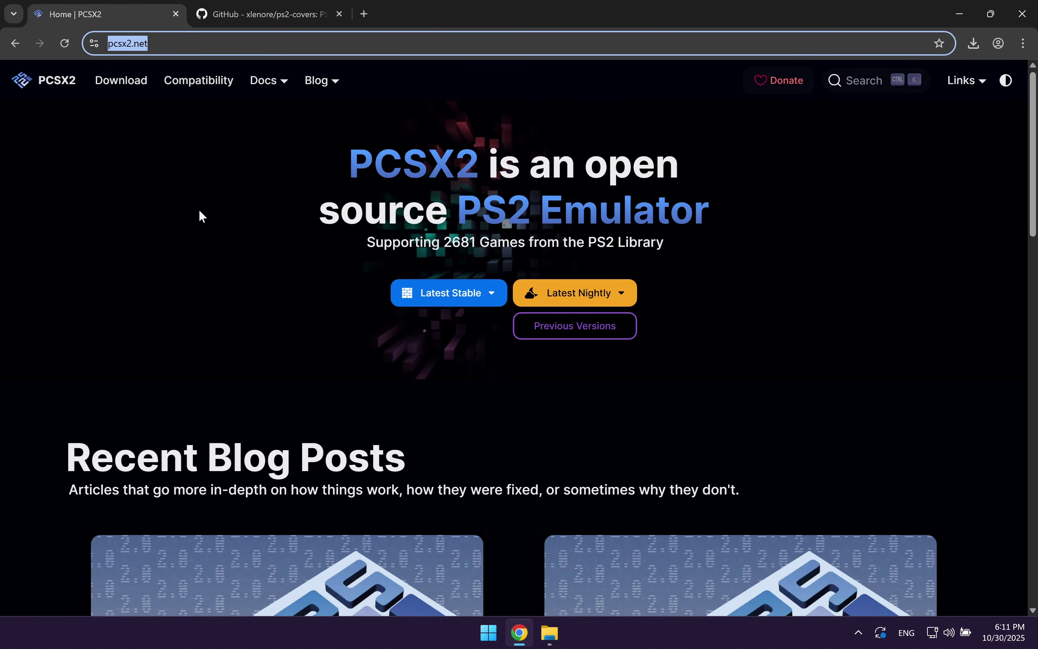
click(201, 213)
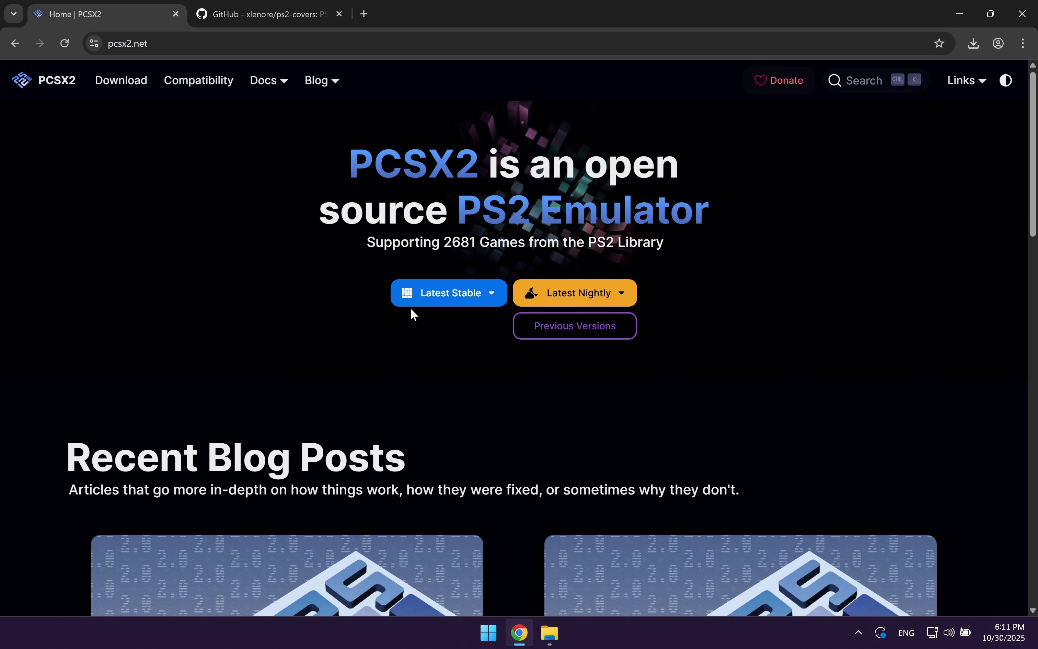
click(490, 302)
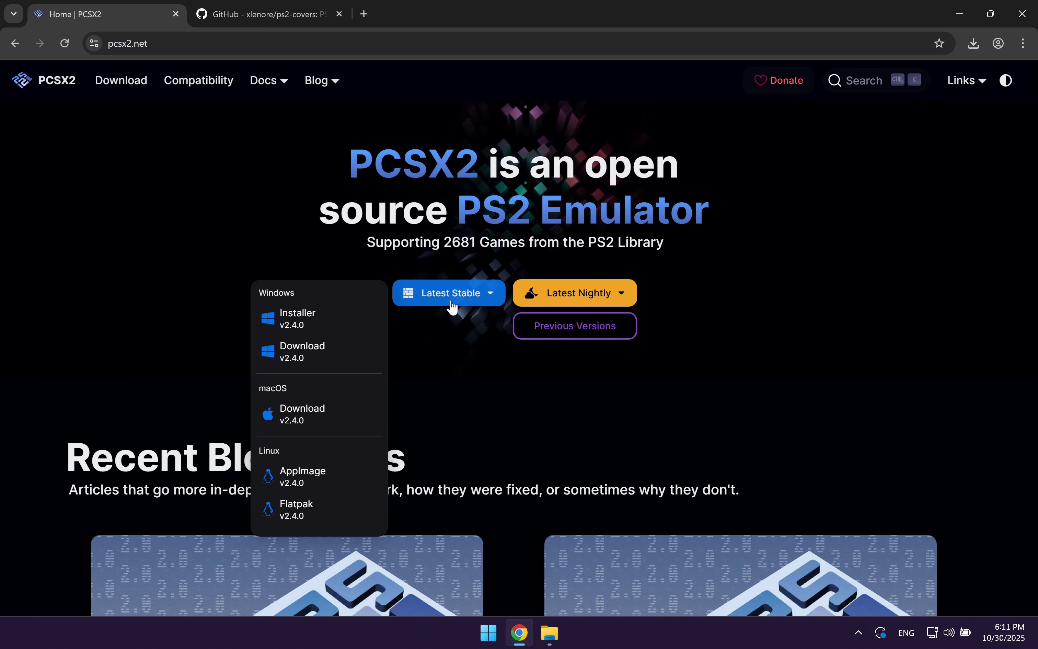
click(343, 359)
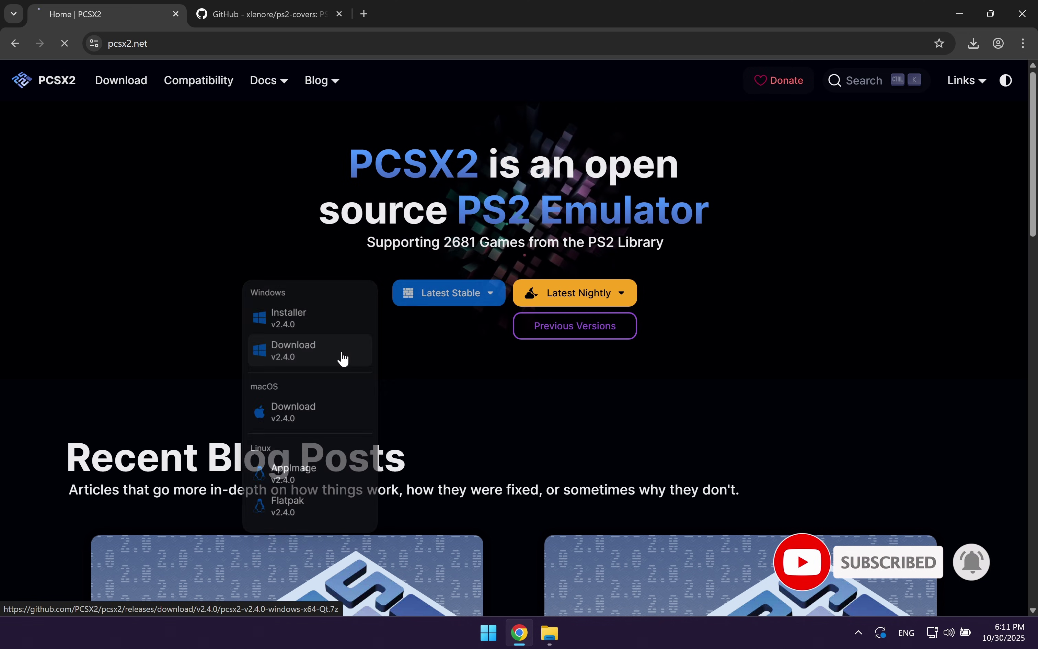
click(971, 43)
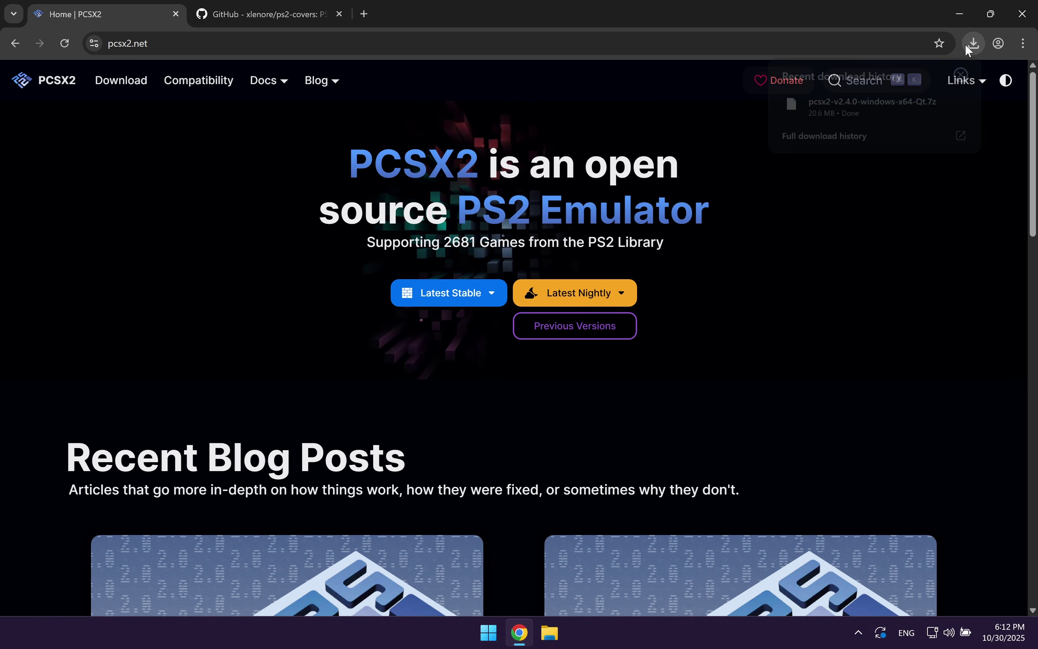
mouse_move(905, 108)
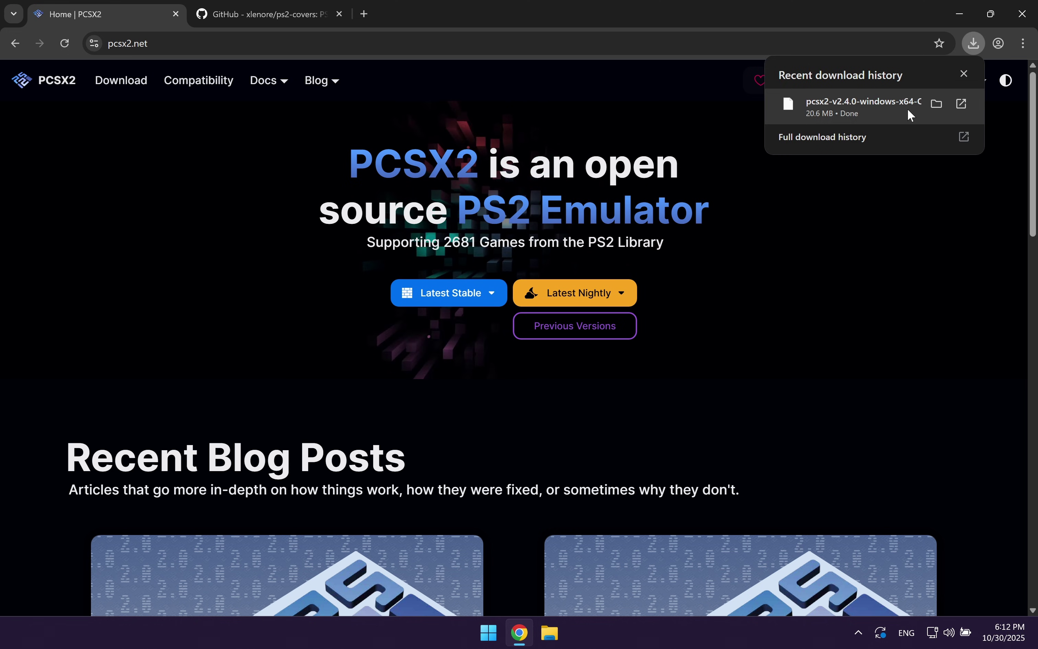
- Extract the downloaded pcsx2-v2.4.0-windows-x64-Qt.7z archive inside the Downloads folder
click(939, 106)
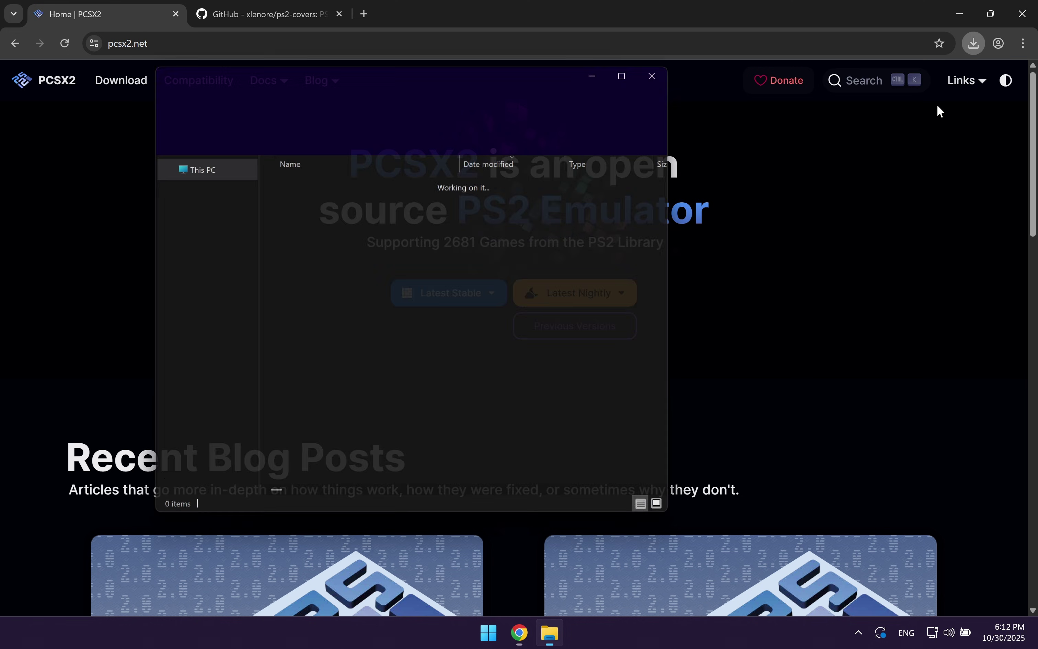
click(971, 13)
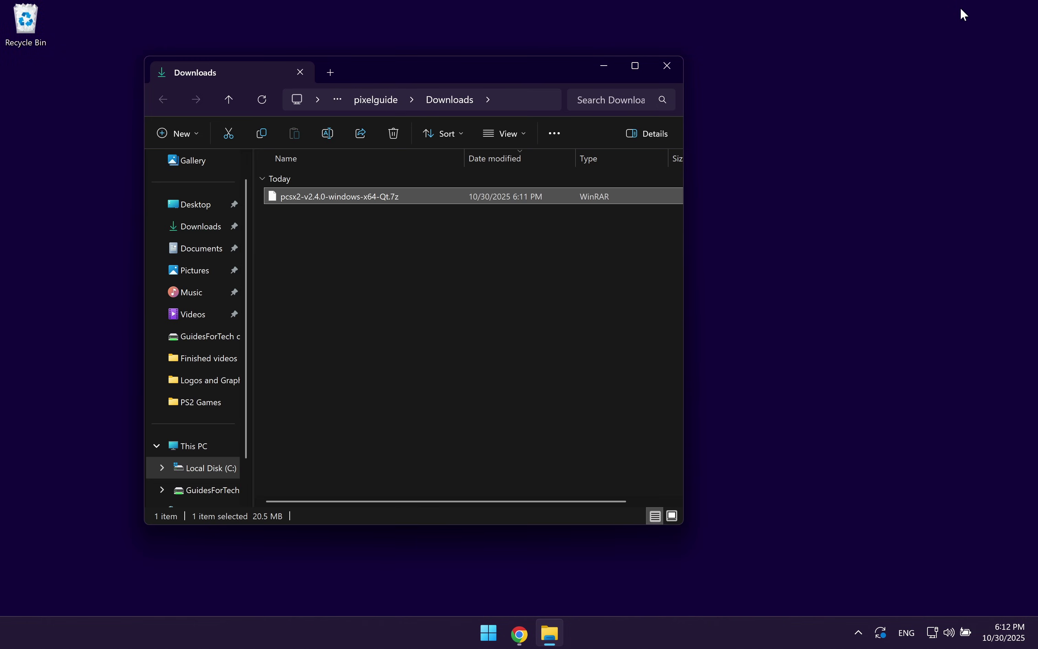
right_click(337, 197)
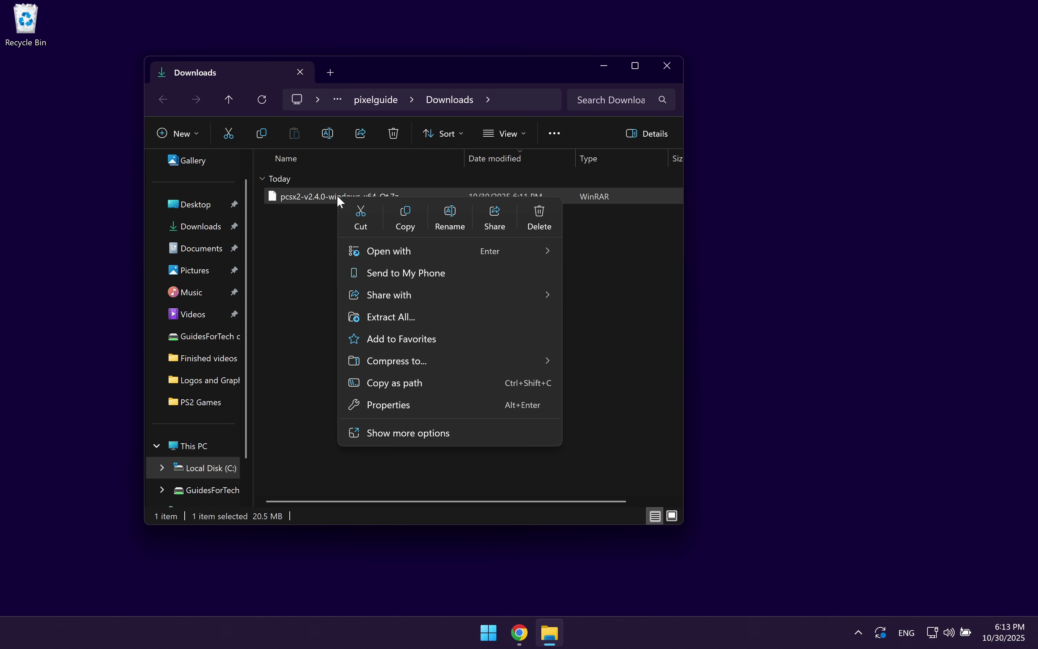
click(435, 318)
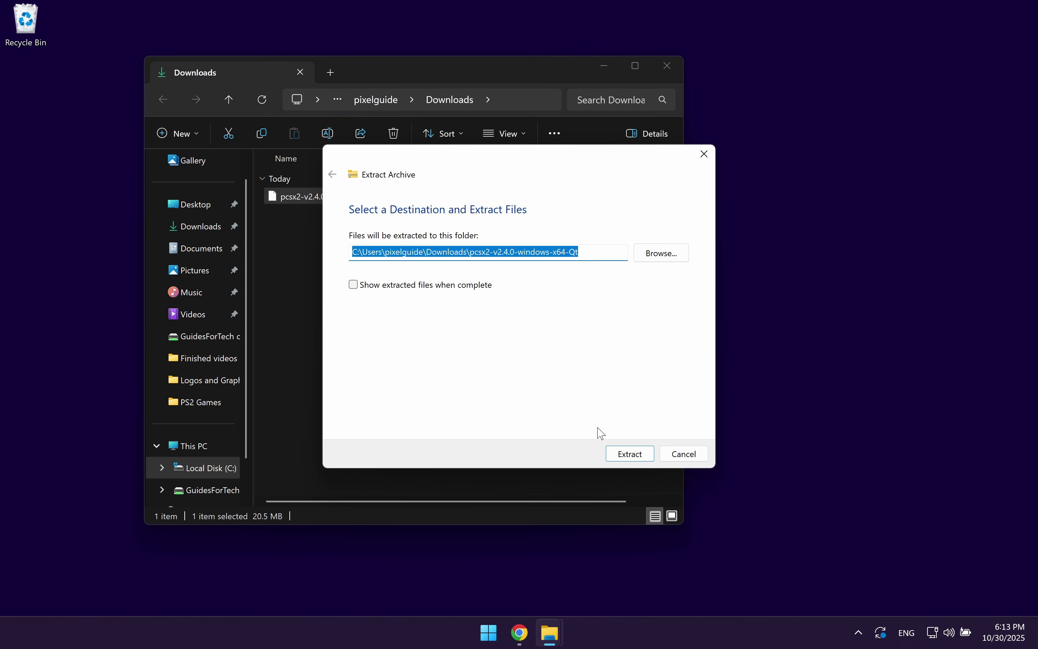
click(628, 454)
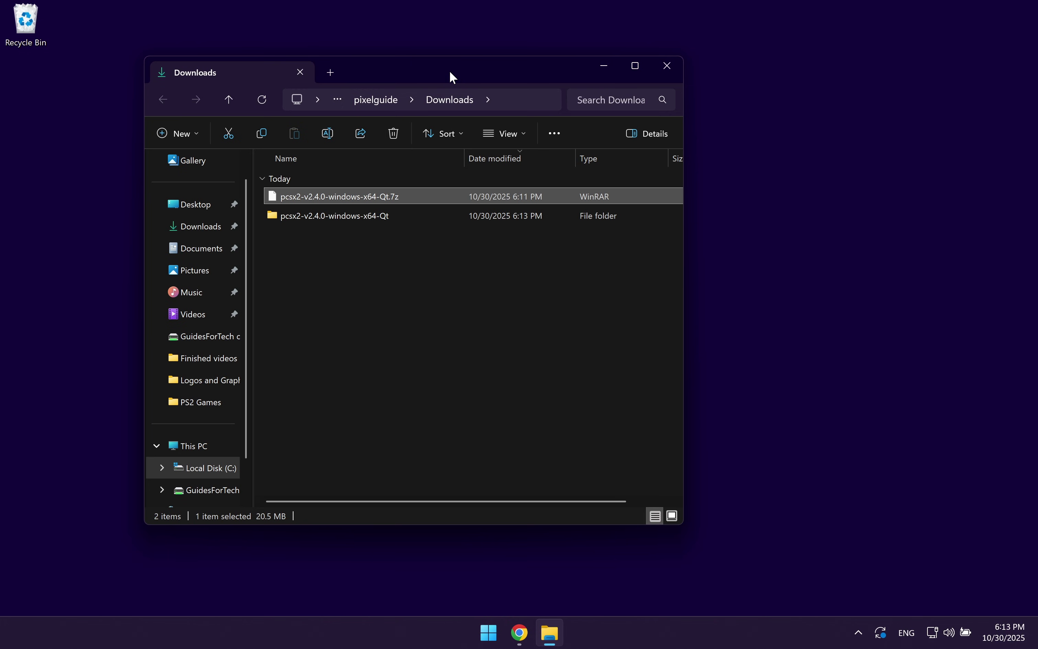
- Move the extracted pcsx2-v2.4.0-windows-x64-Qt folder to the desktop and select pcsx2-qt.exe inside it
drag(454, 78, 841, 94)
click(734, 231)
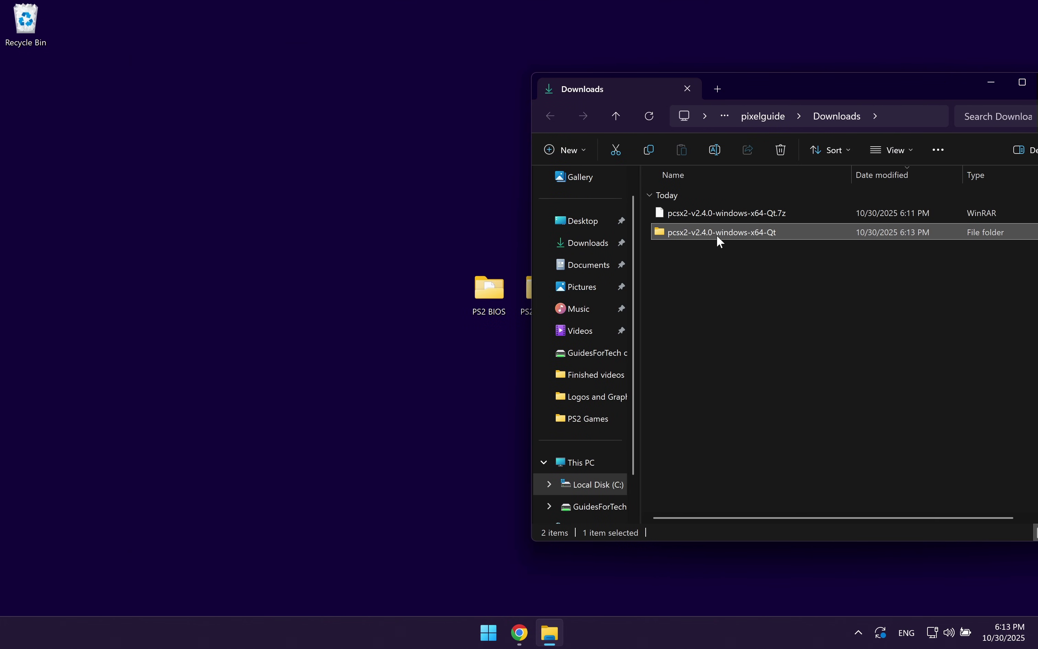
drag(729, 235, 333, 287)
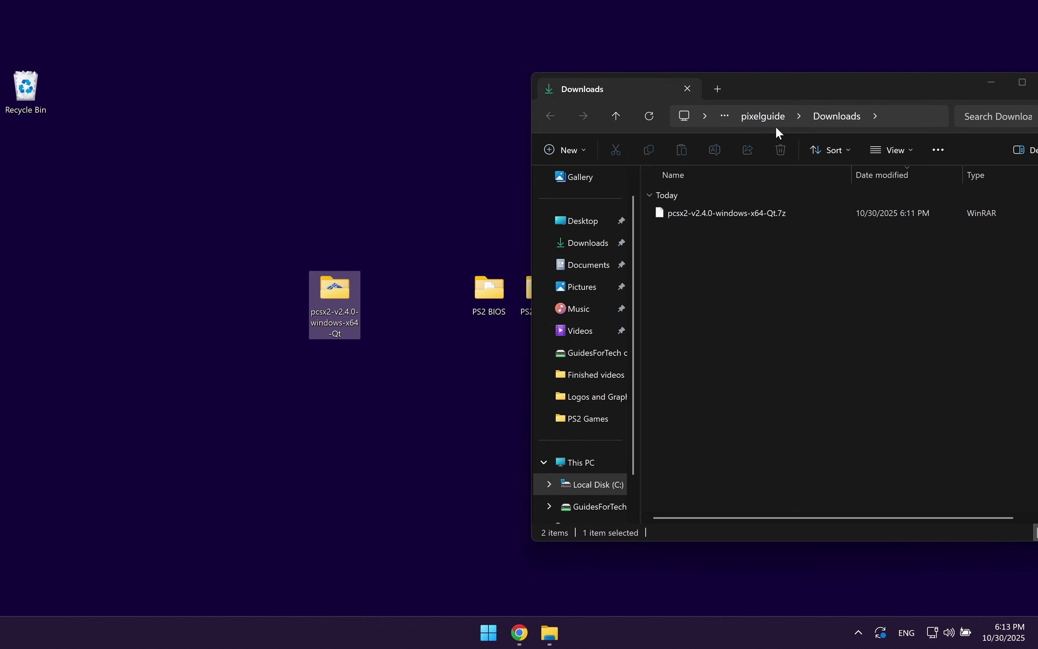
key(alt+F4)
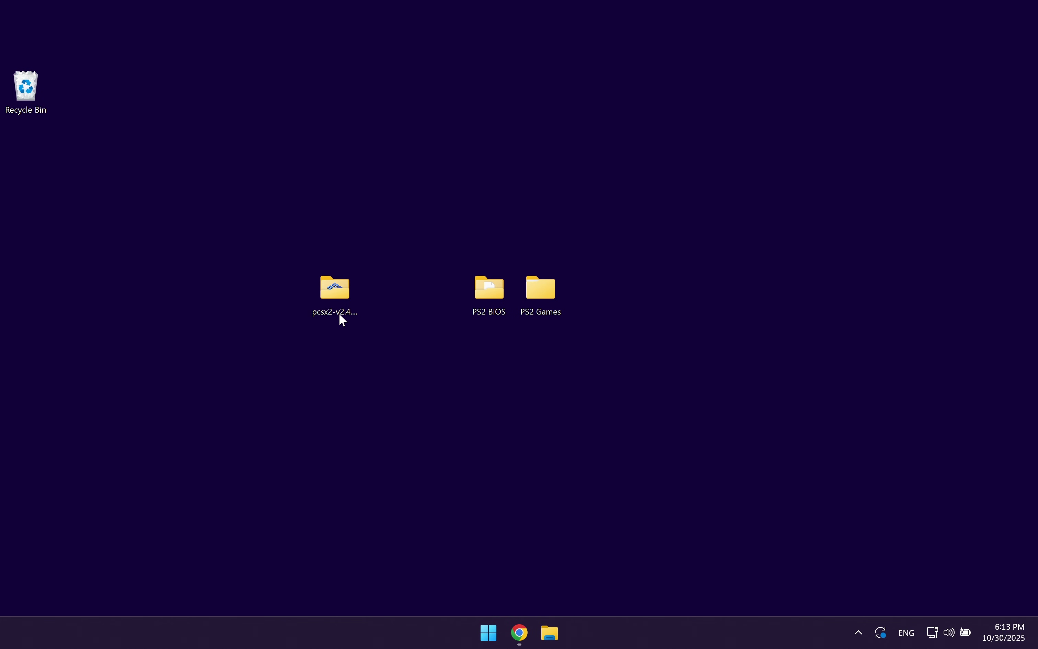
double_click(324, 301)
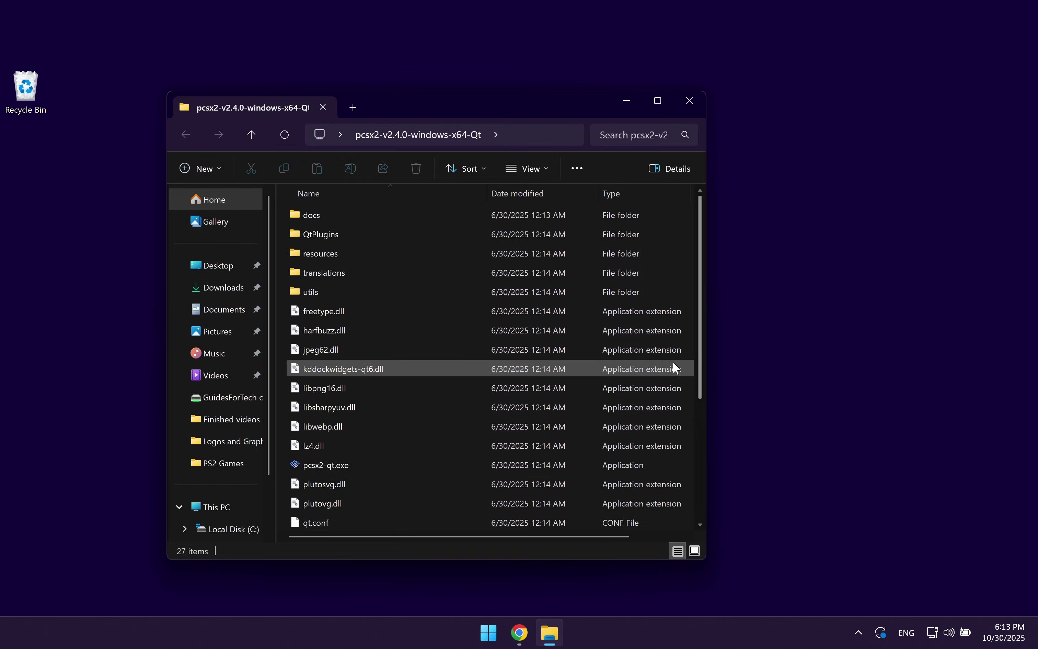
click(370, 467)
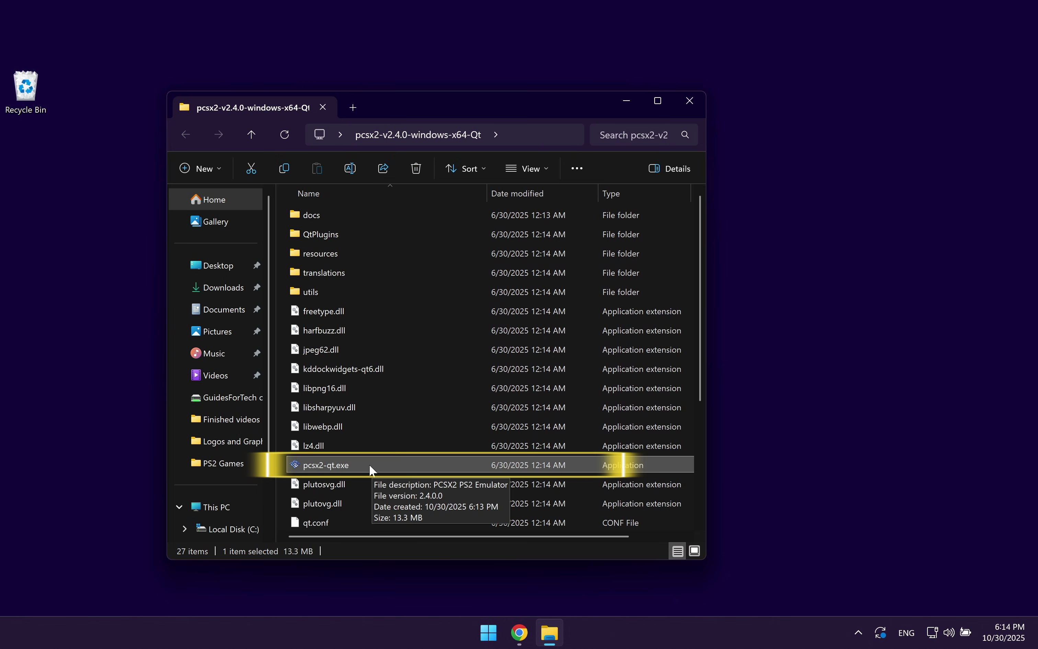
- Launch pcsx2-qt.exe and review the wizard's language list, keeping the system default
double_click(372, 467)
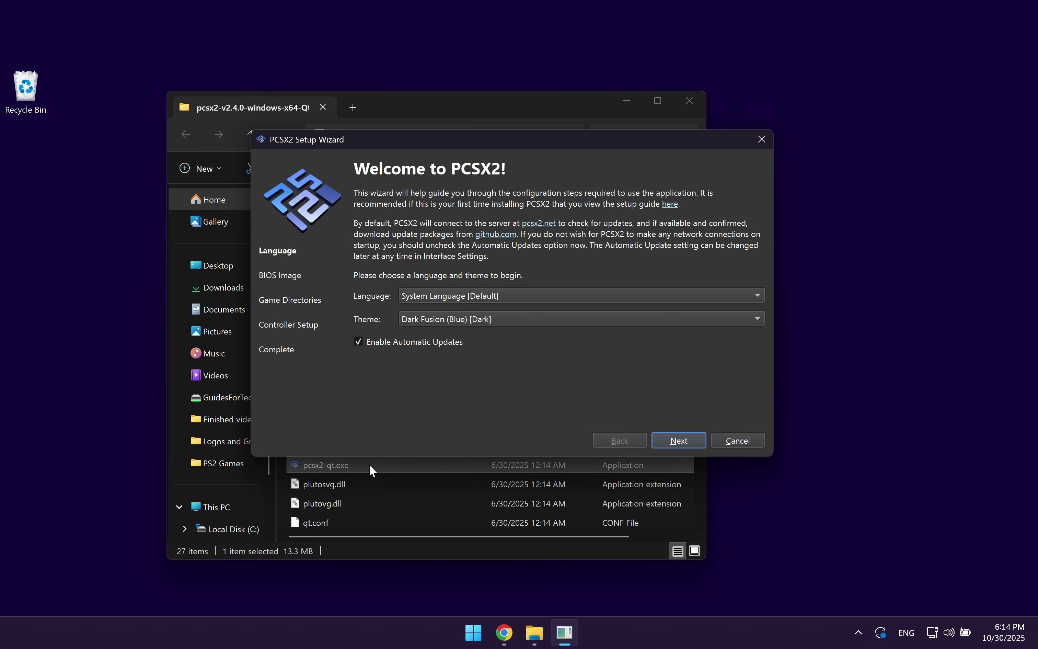
click(620, 107)
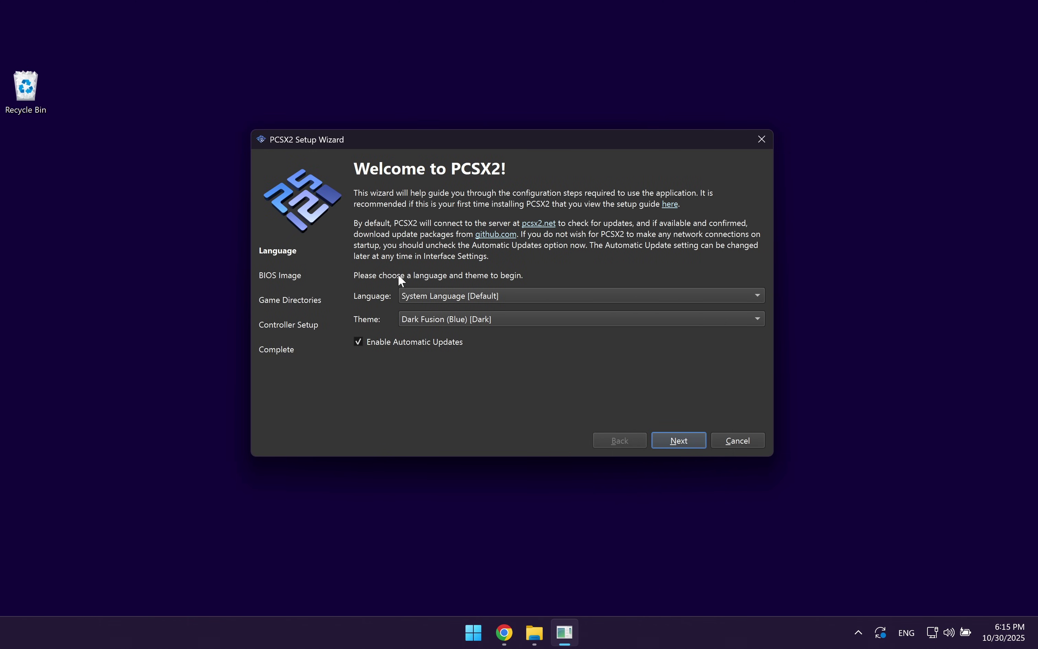
click(574, 292)
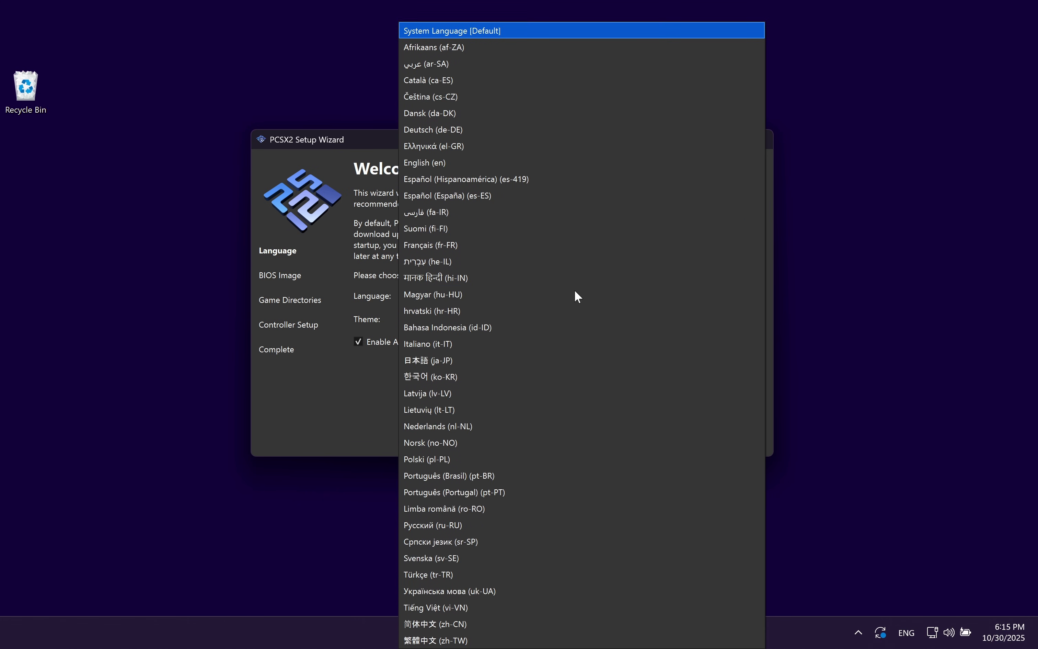
click(354, 433)
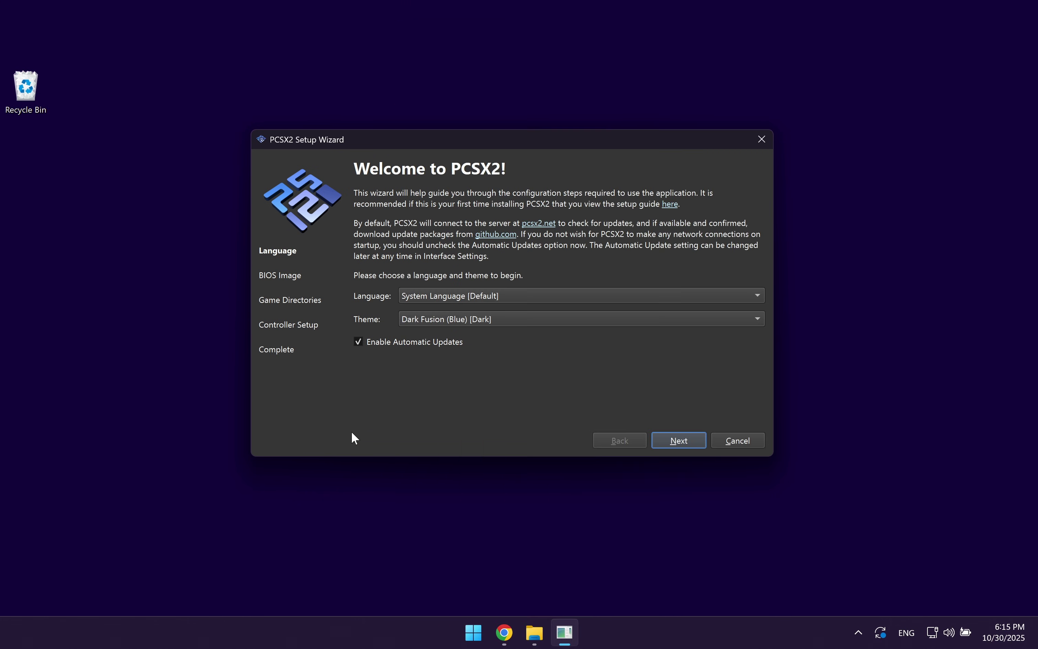
- Try the Violet Angel theme, then set the theme back to Native
click(515, 320)
click(514, 443)
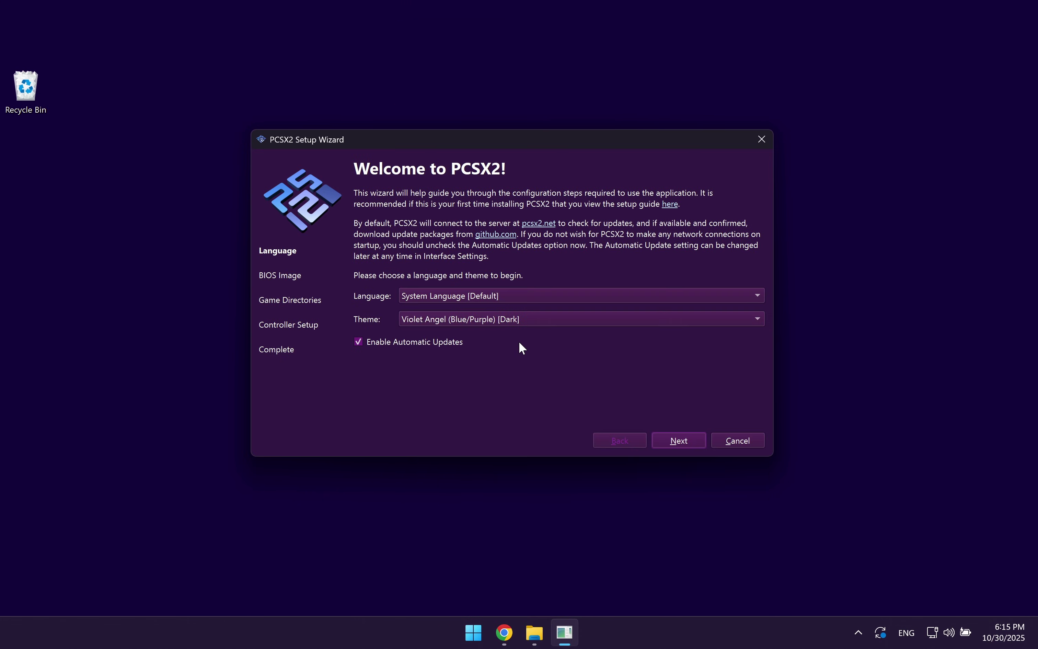
click(530, 322)
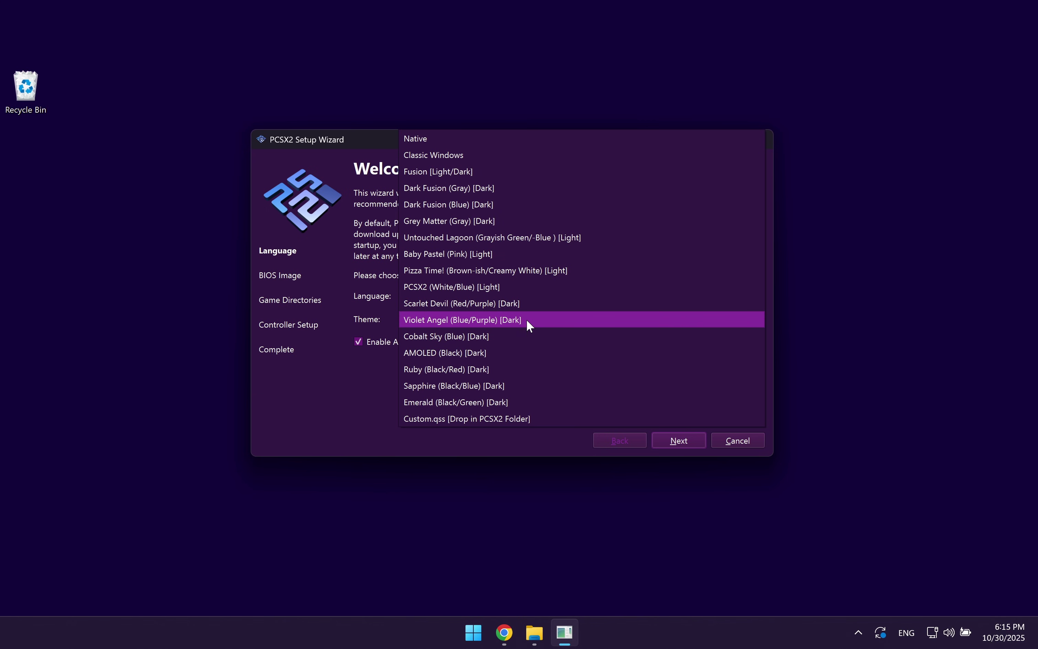
click(493, 141)
- Point the BIOS directory to the desktop PS2 BIOS folder, listing the USA, Europe and Japan images
click(704, 446)
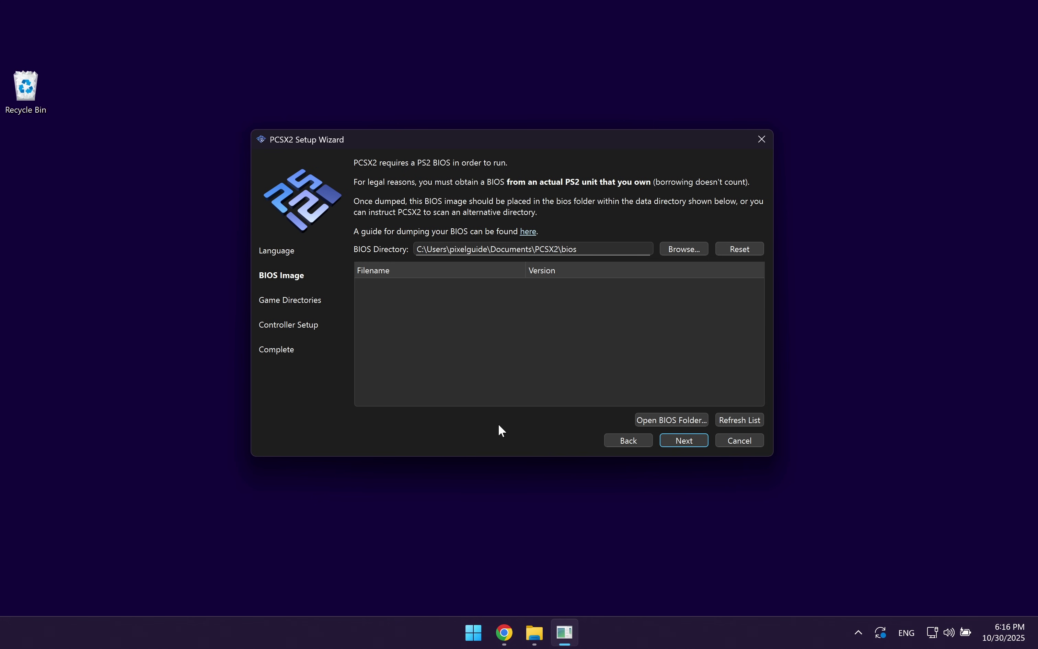
click(687, 249)
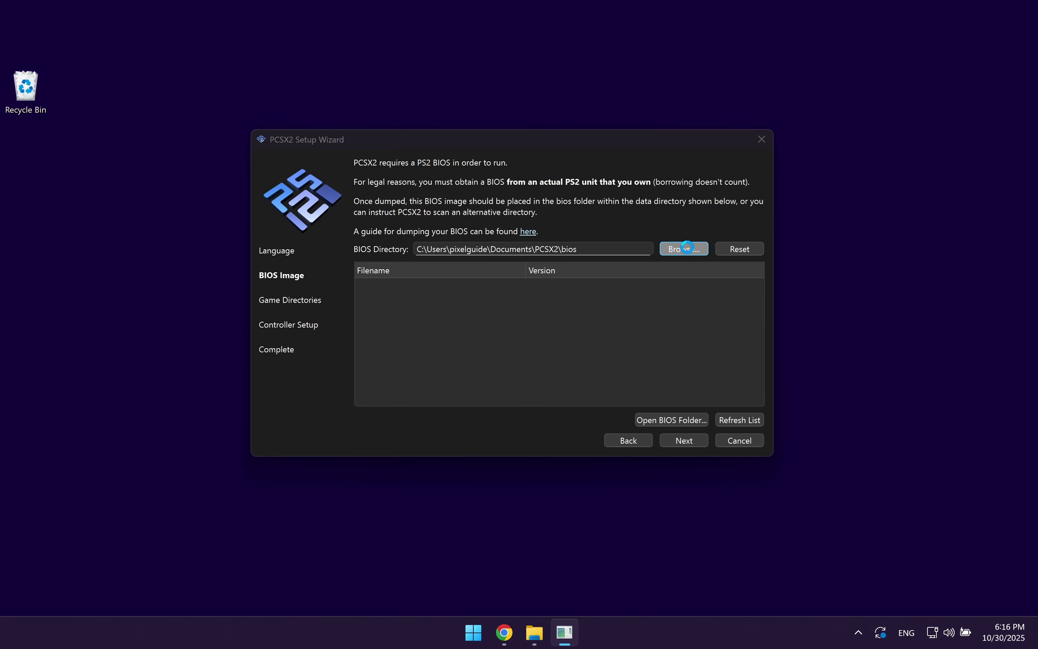
click(308, 281)
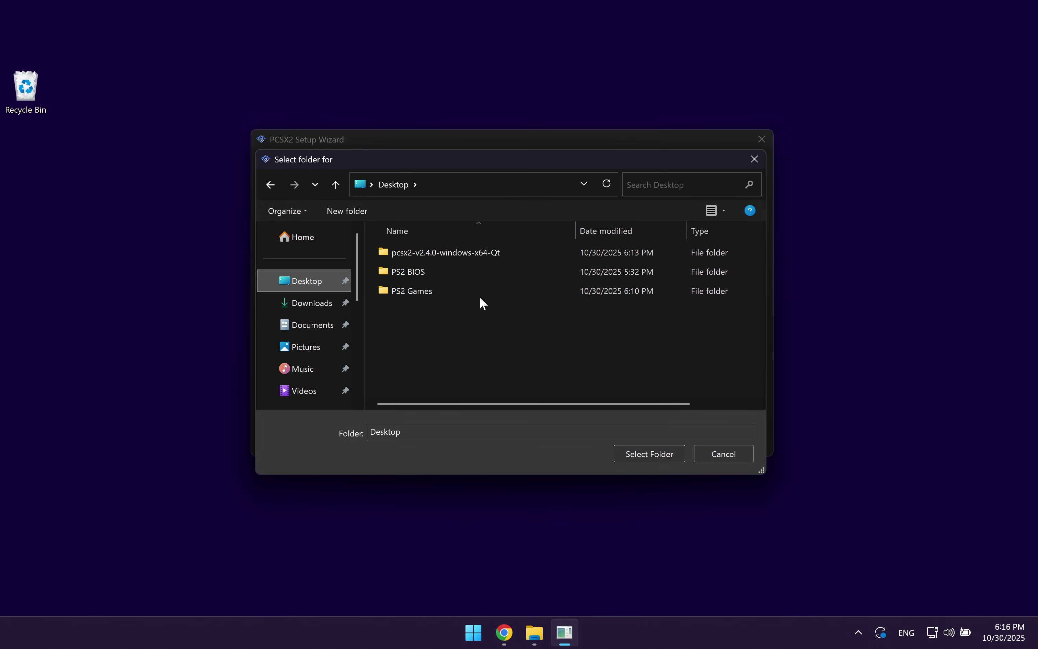
click(474, 274)
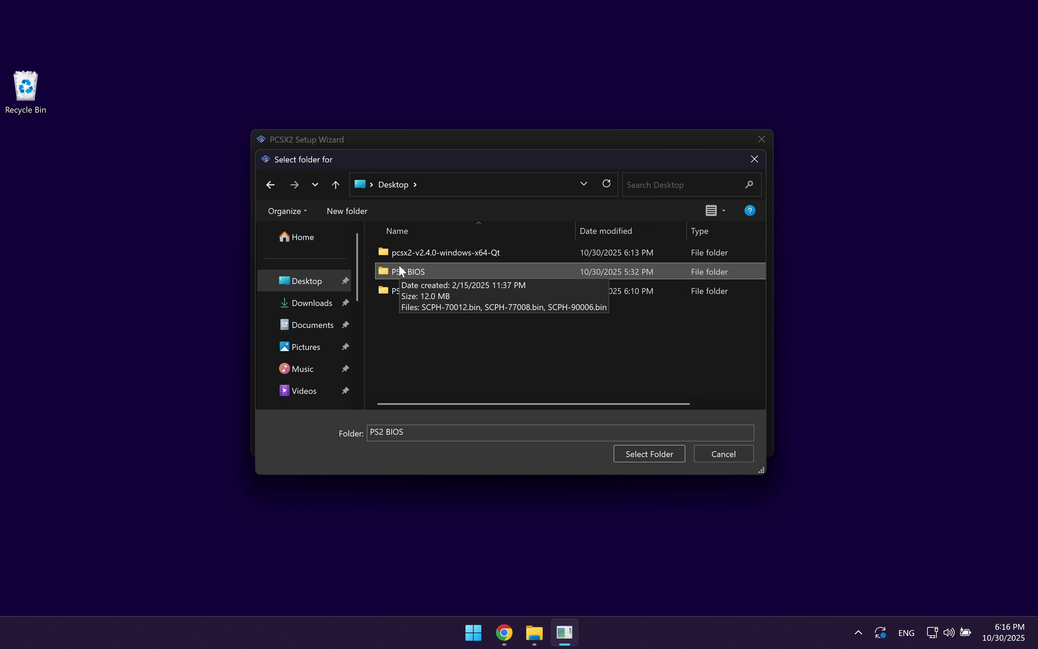
click(632, 456)
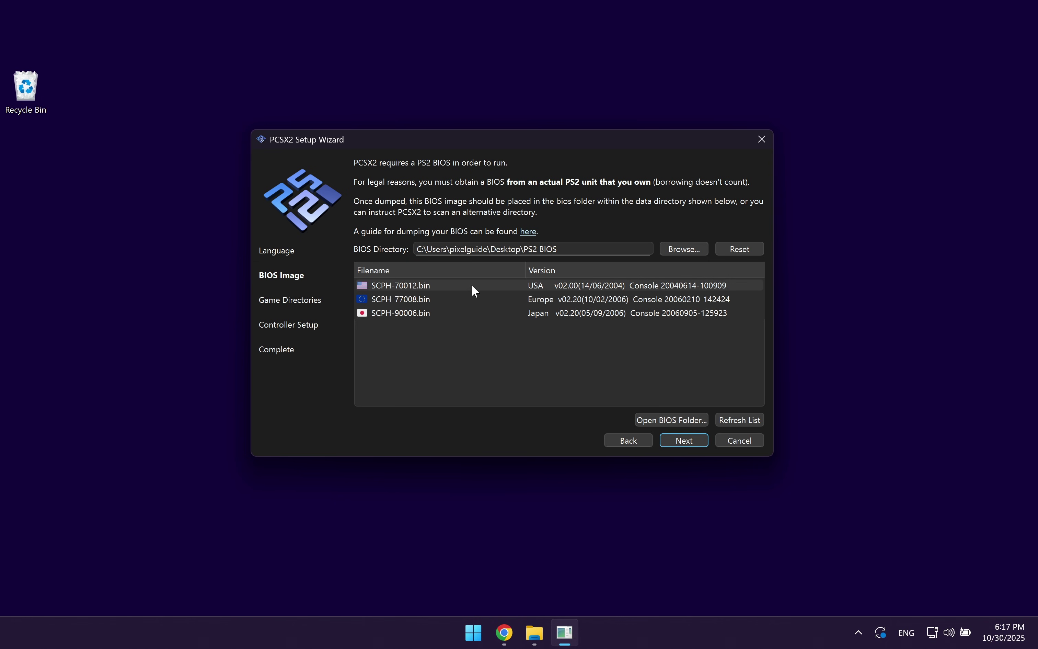
- Add the desktop PS2 Games folder as a recursively scanned game directory and continue
click(695, 443)
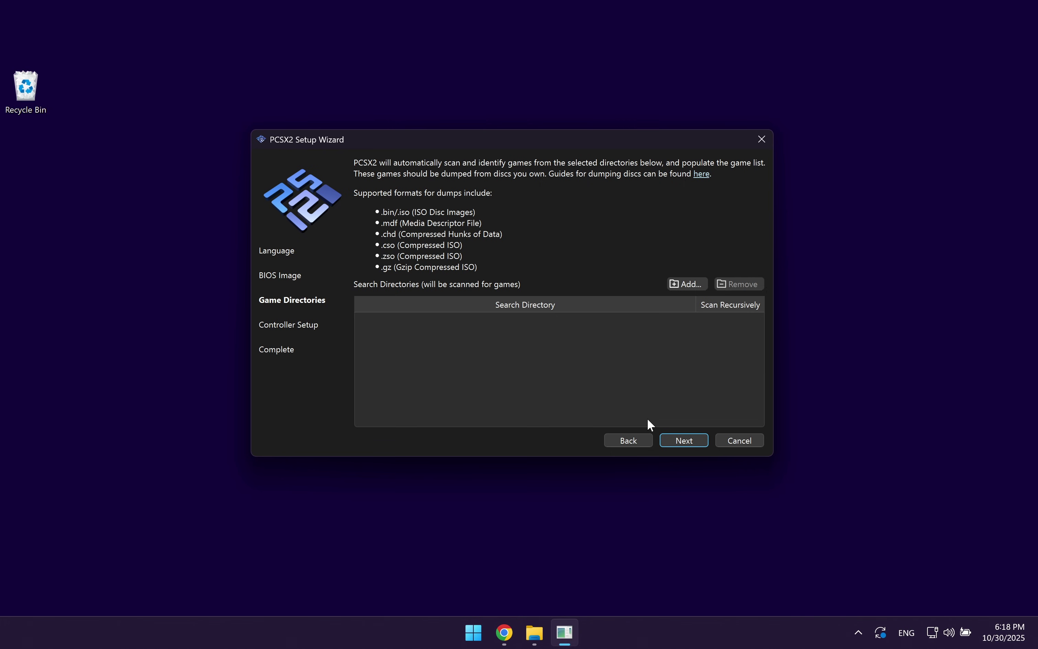
click(682, 285)
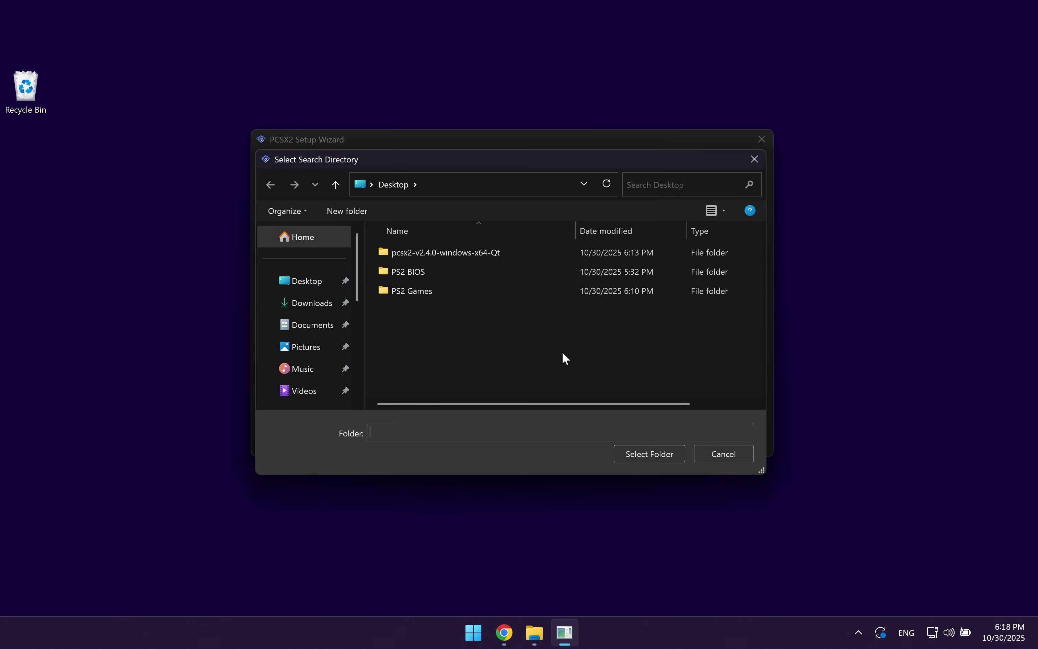
click(302, 286)
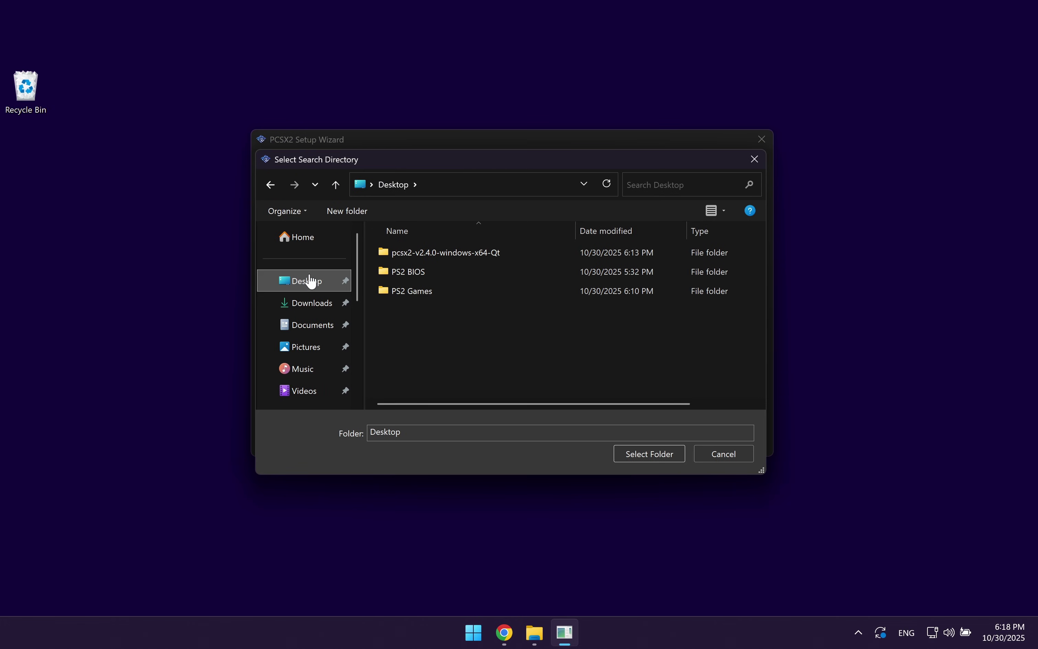
click(449, 294)
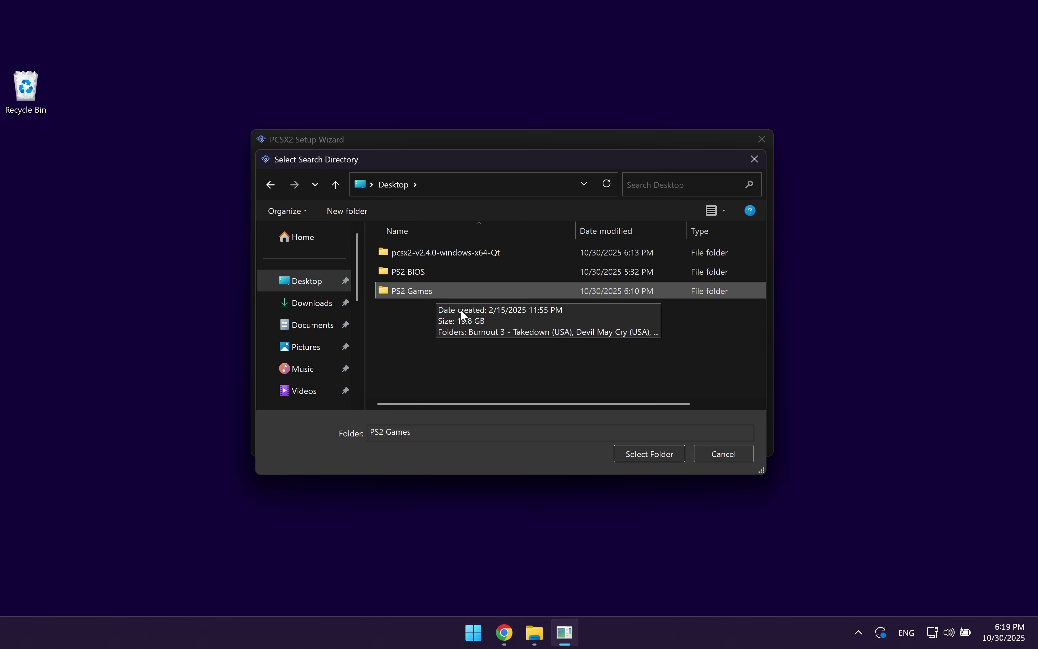
click(651, 458)
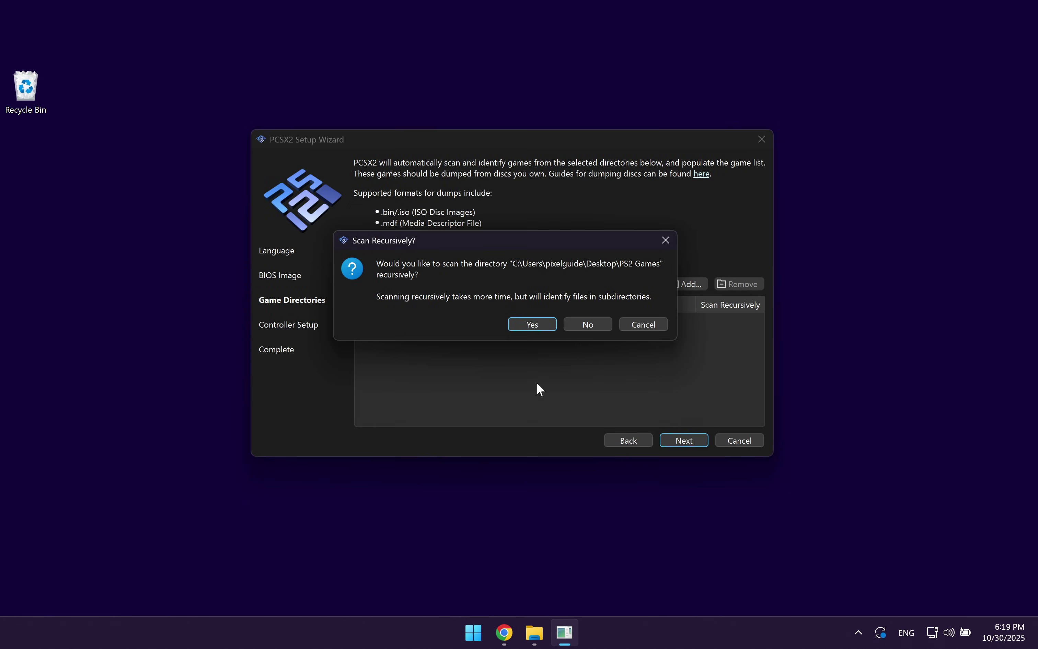
click(534, 325)
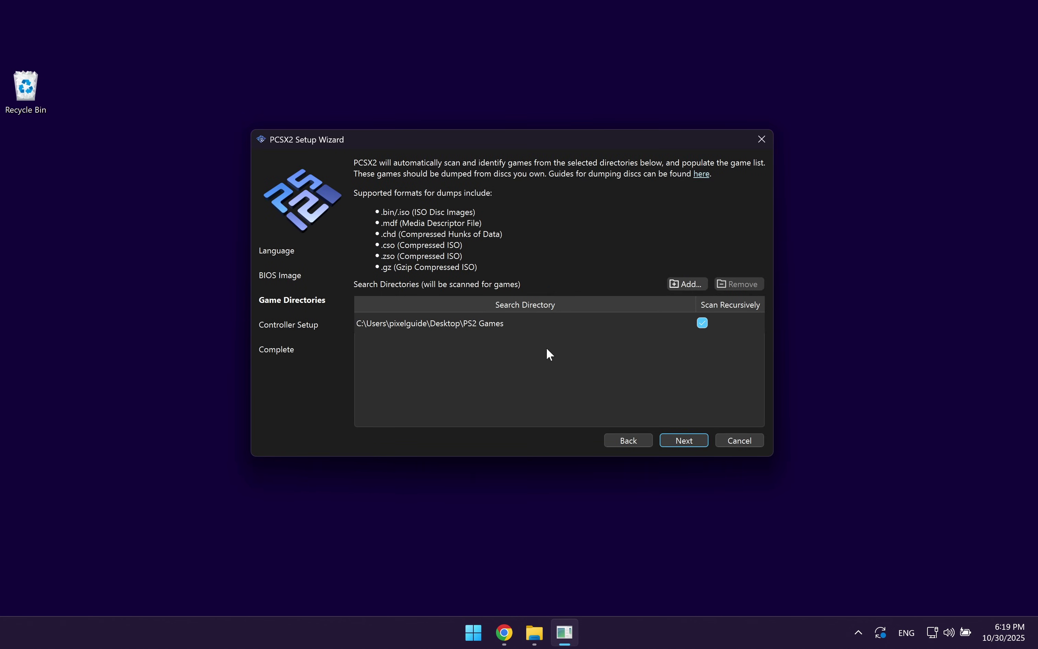
click(689, 442)
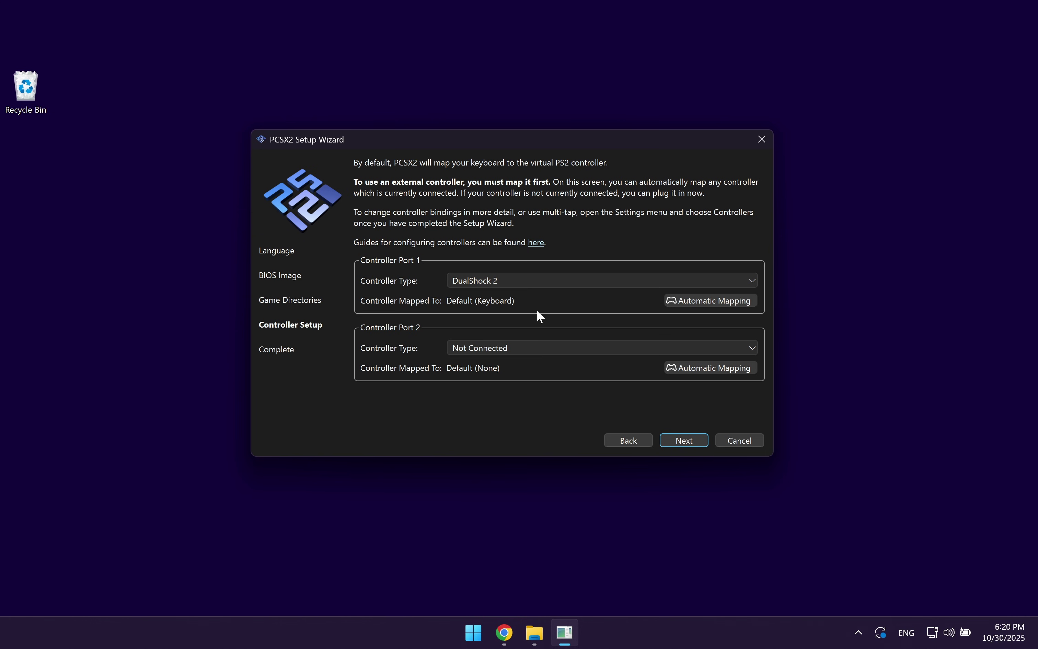
- Keep the default keyboard mapping for the Port 1 DualShock 2 and finish the wizard
click(709, 300)
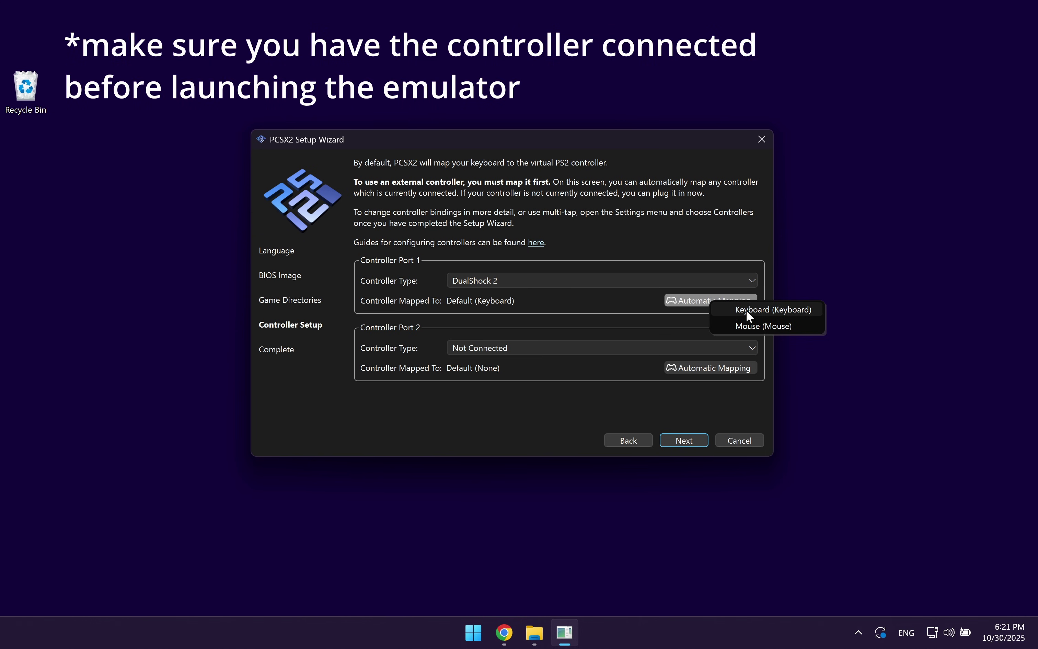
click(584, 322)
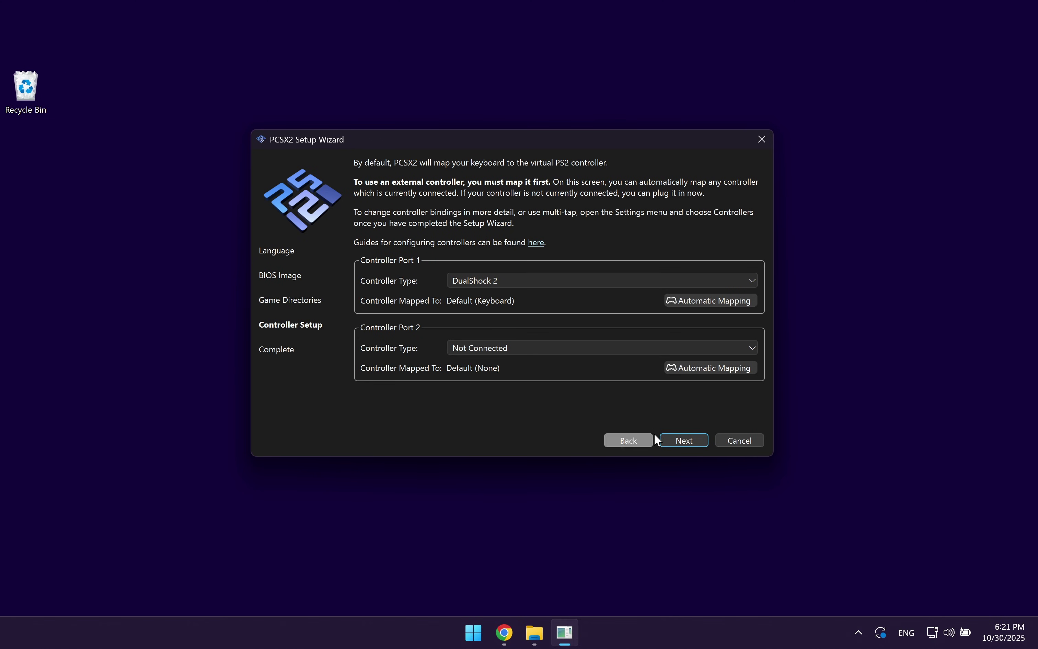
click(684, 441)
click(684, 442)
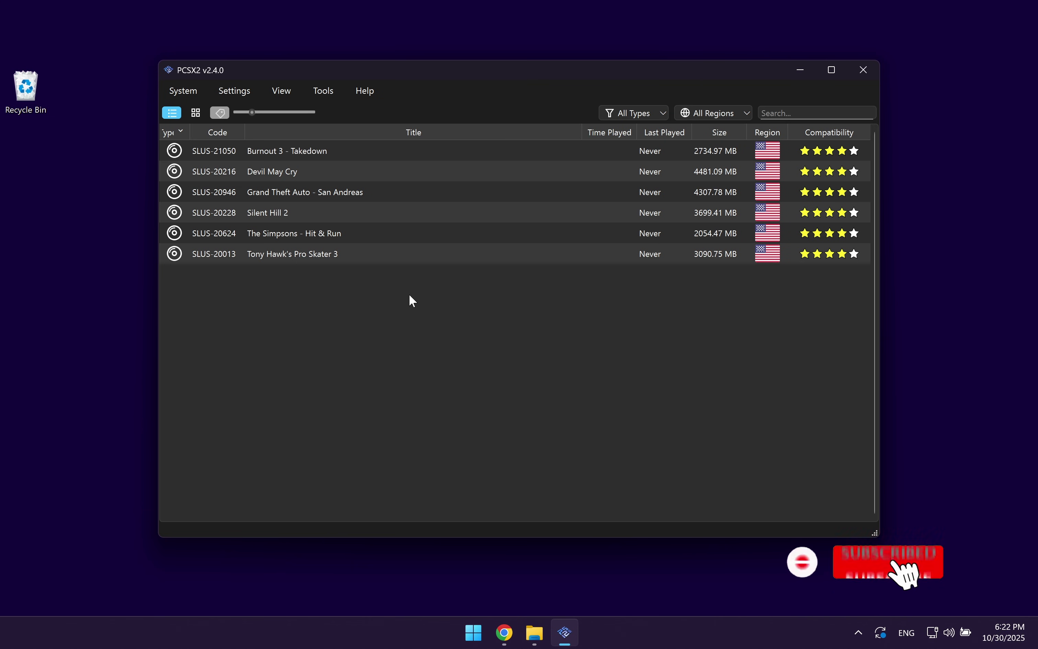
- Maximize PCSX2, show games as cover tiles, open the Cover Downloader, then switch to the ps2-covers page
click(830, 68)
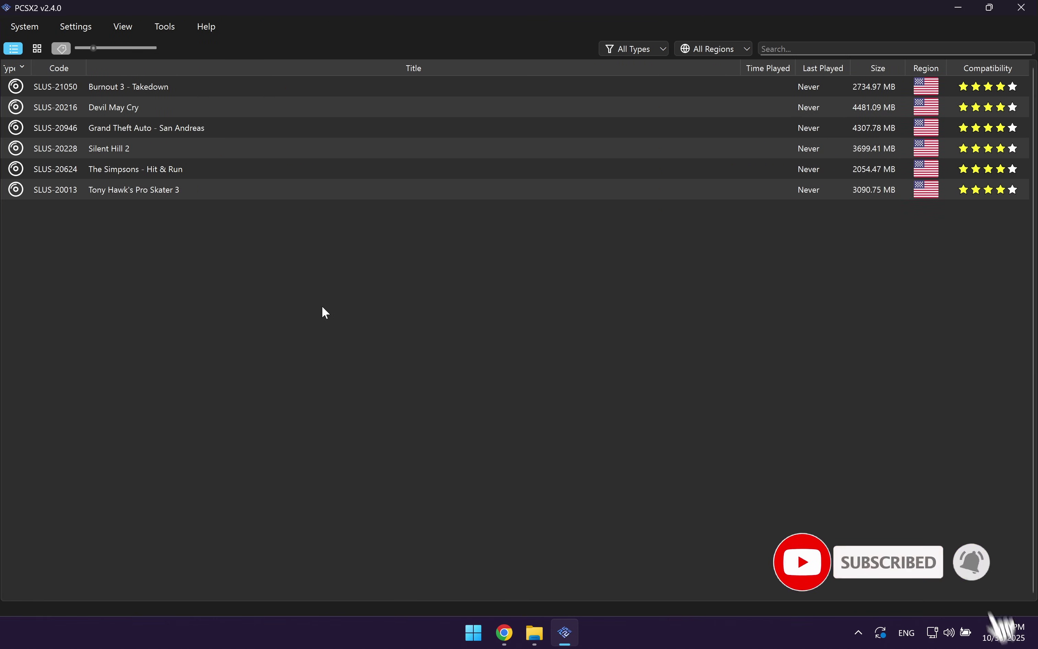
click(38, 49)
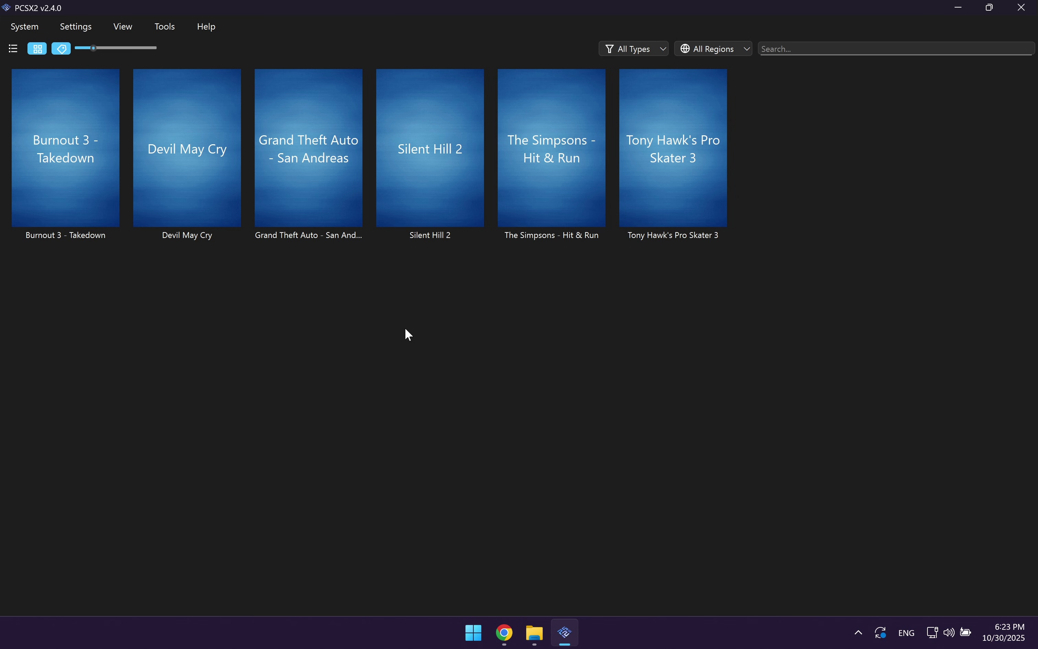
click(166, 28)
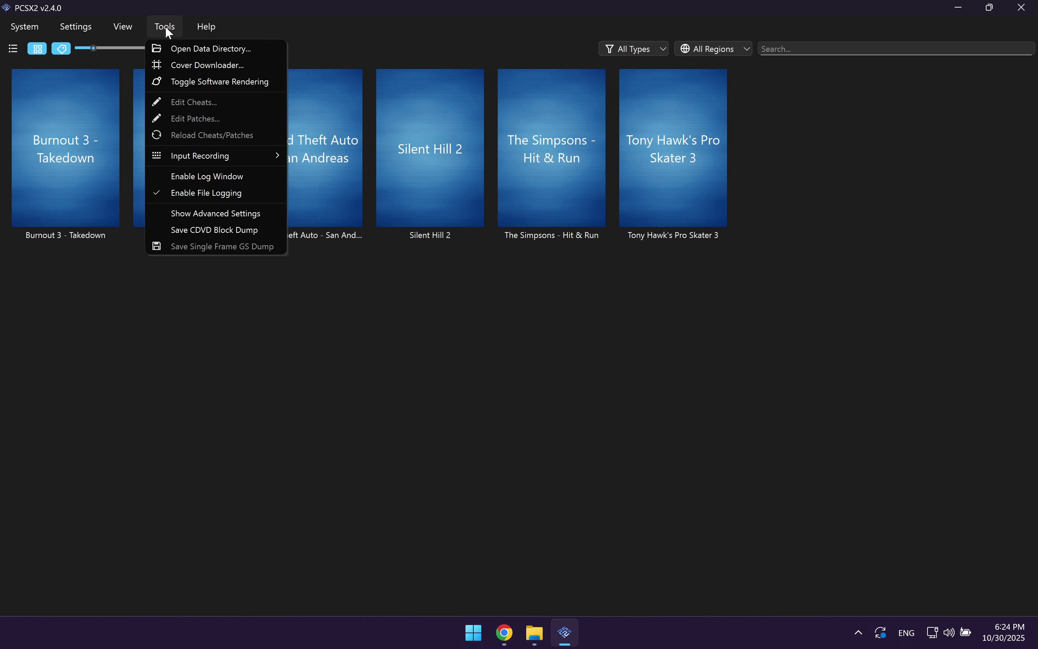
click(200, 65)
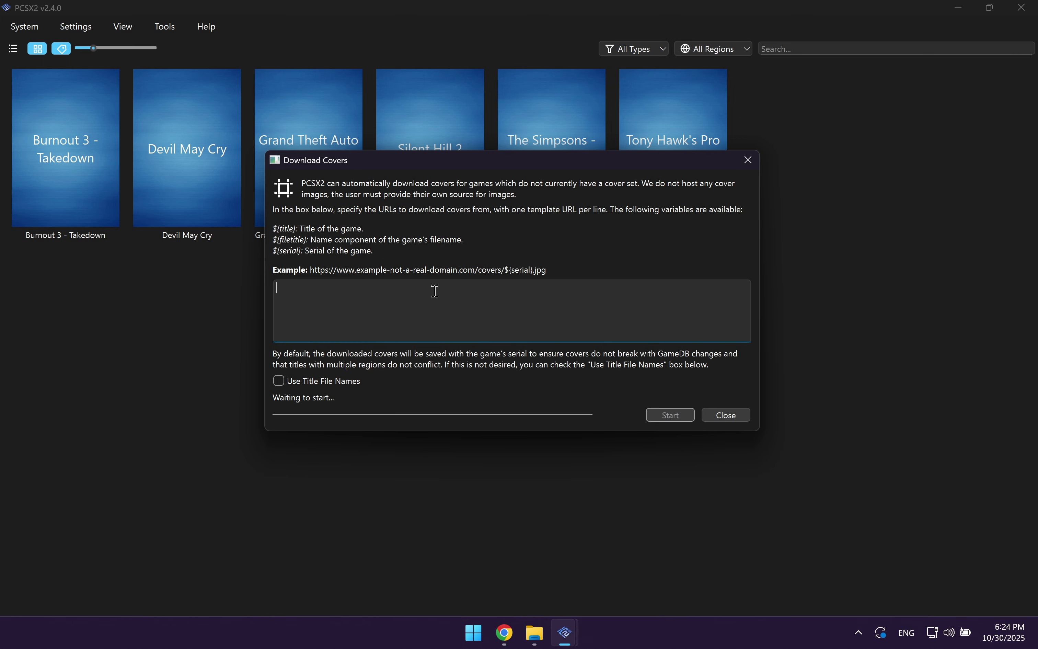
click(505, 633)
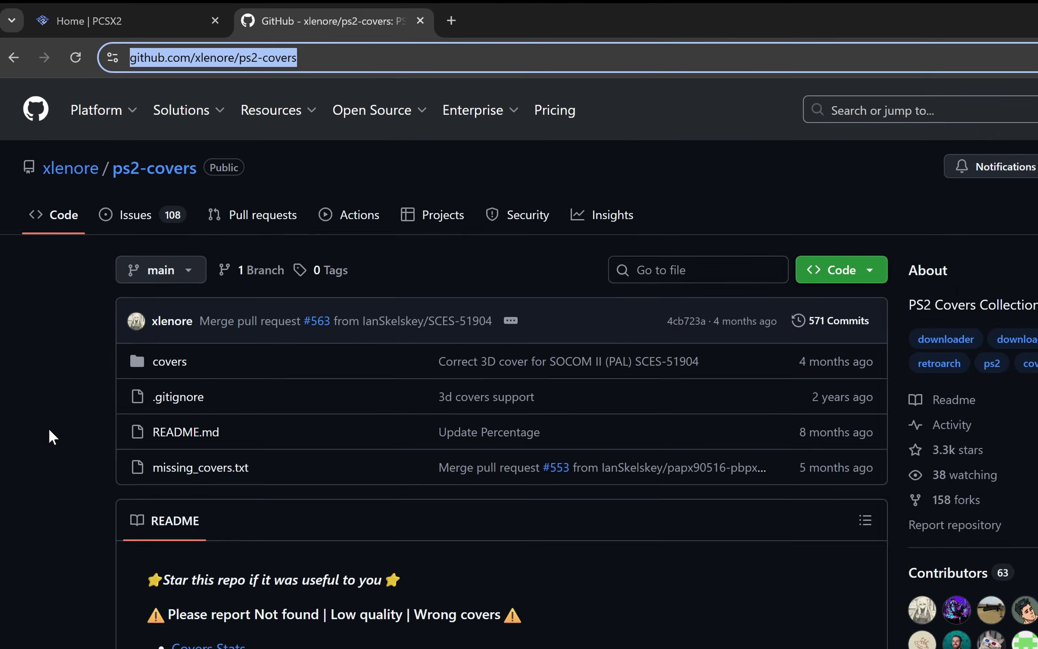
- Copy the README's default covers URL ending in covers/default/${serial}.jpg
click(61, 631)
scroll(46, 345, down, 15)
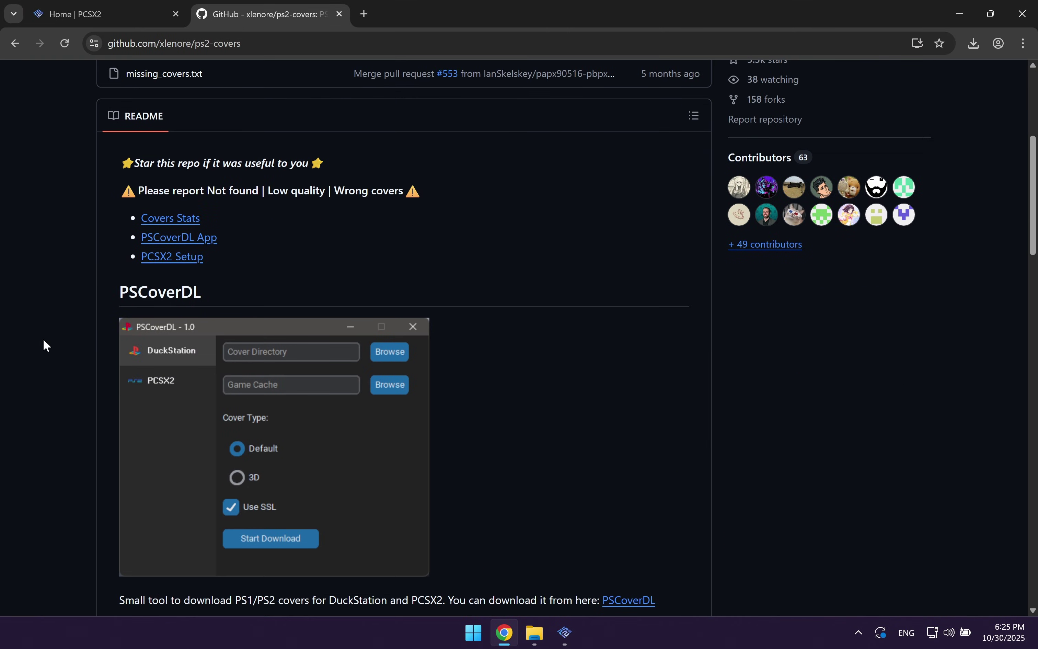
scroll(43, 343, down, 3)
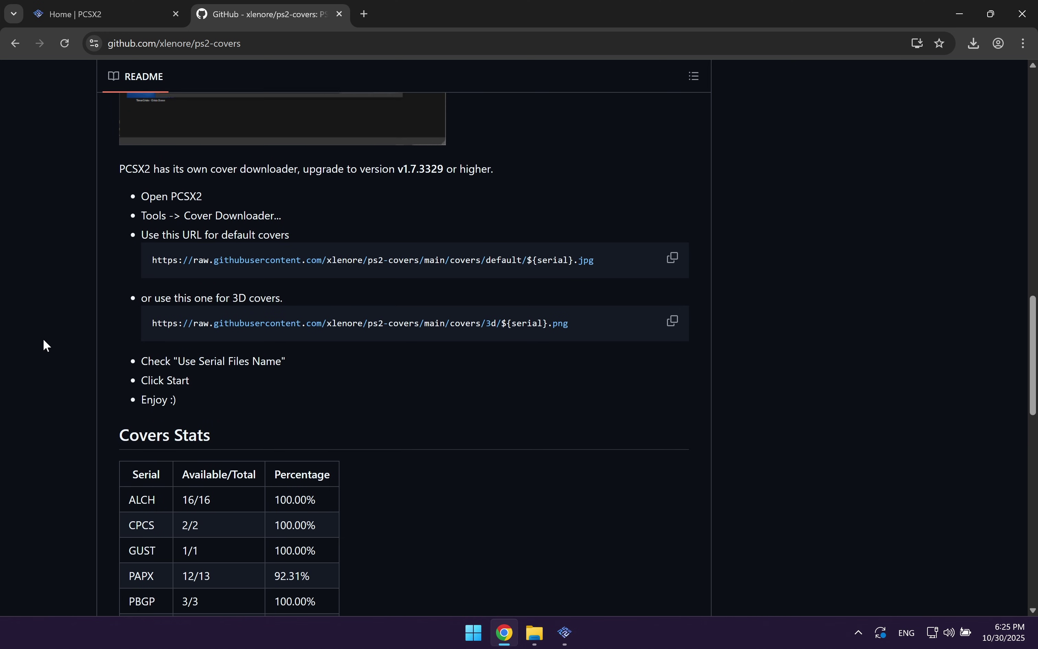
drag(142, 241, 177, 240)
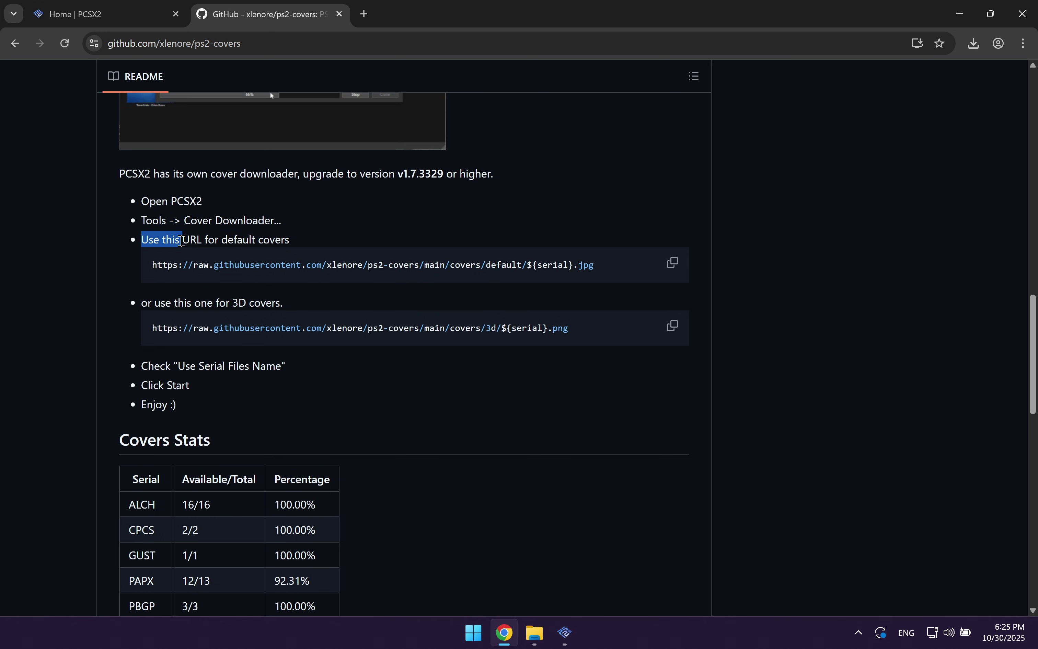
click(306, 246)
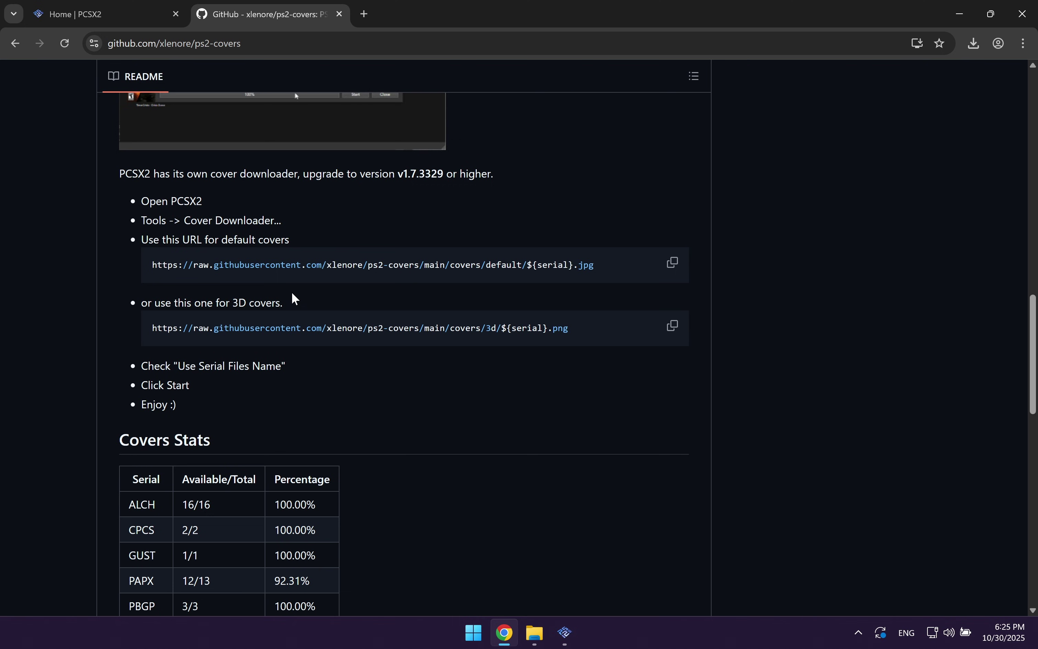
click(674, 270)
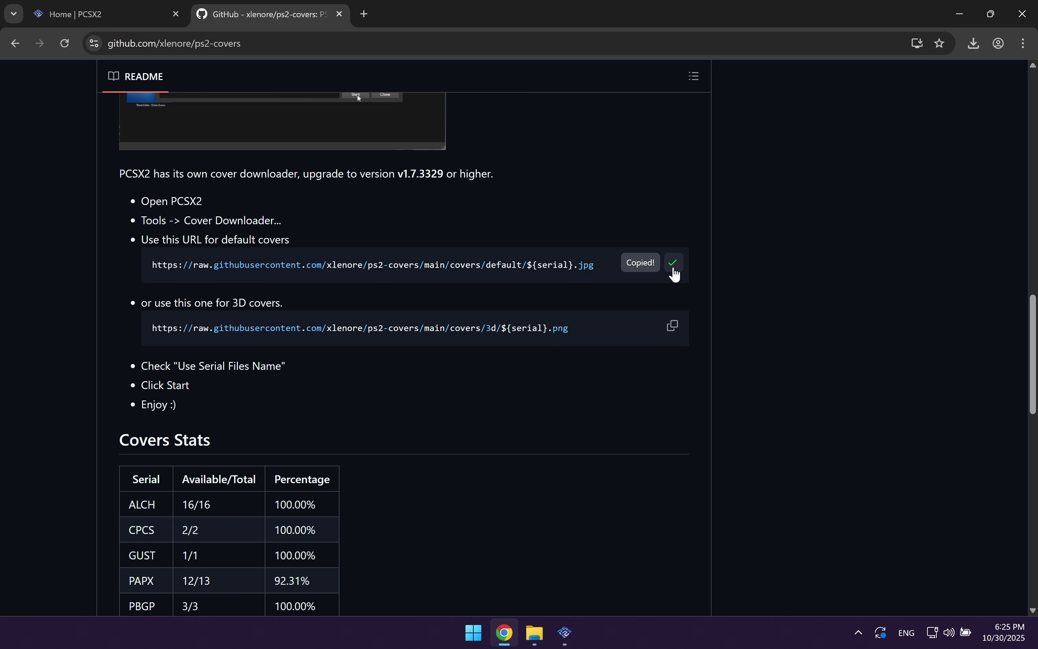
- Paste the ps2-covers URL into Download Covers and fetch cover art for all six games
mouse_move(571, 638)
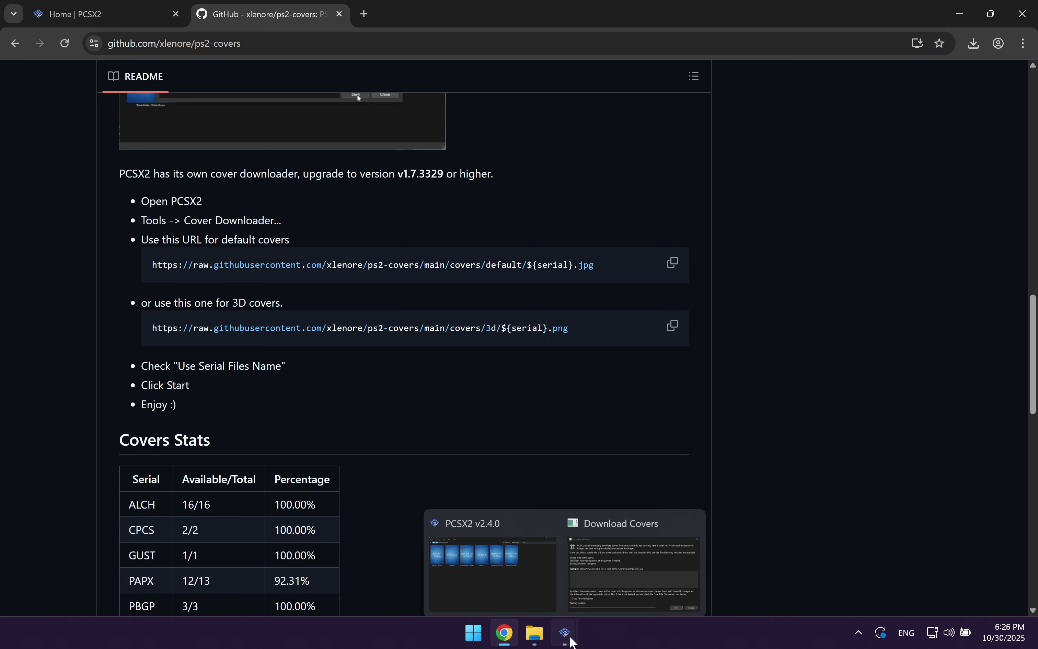
click(614, 571)
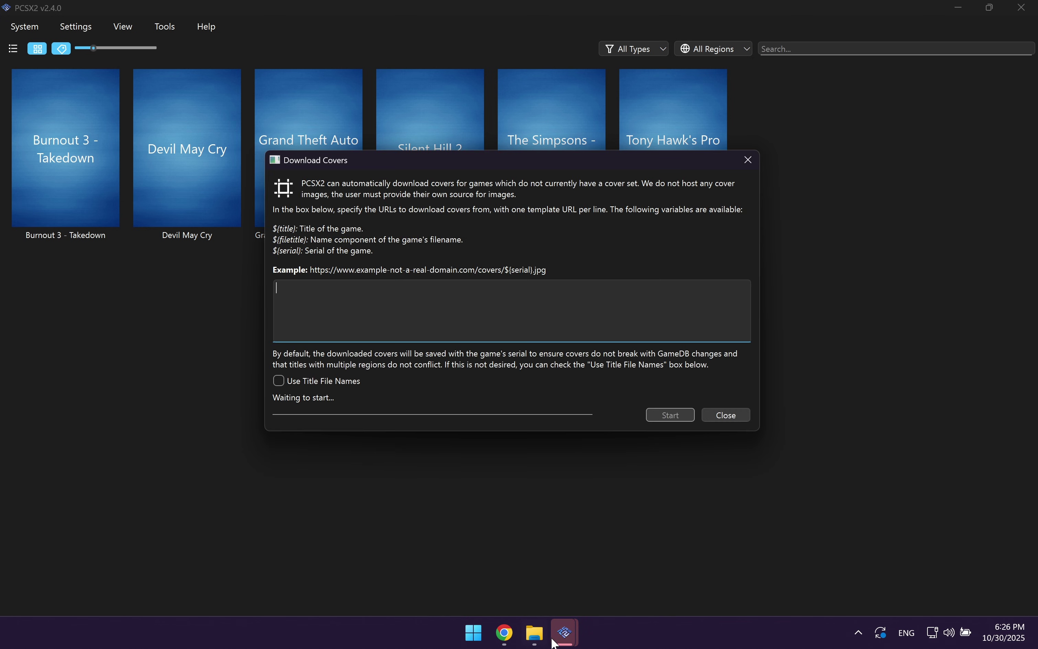
right_click(462, 294)
click(517, 372)
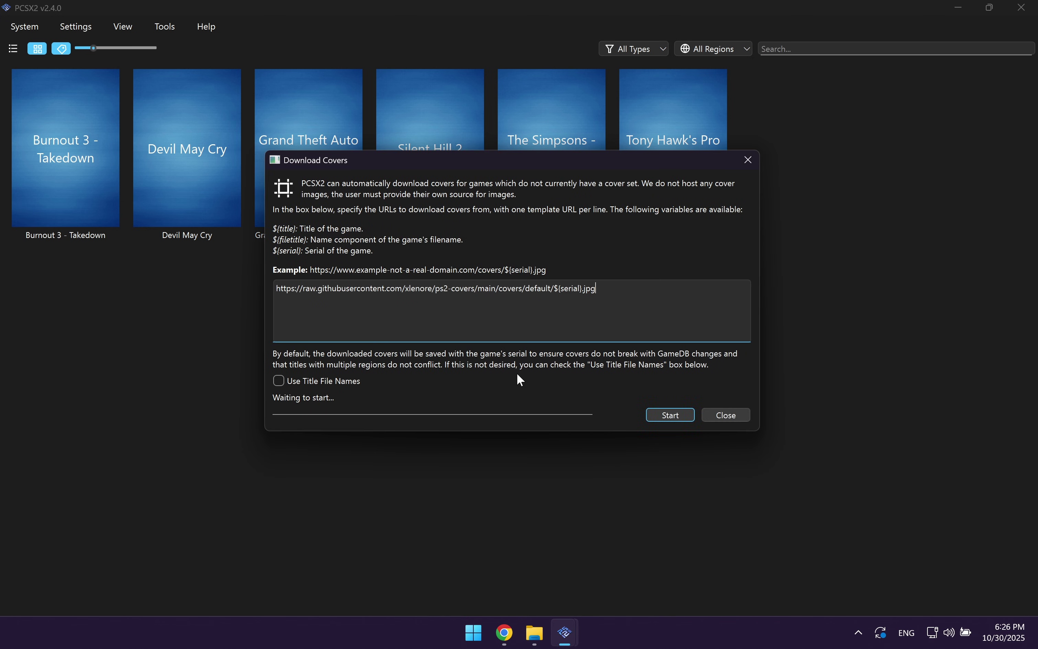
click(665, 416)
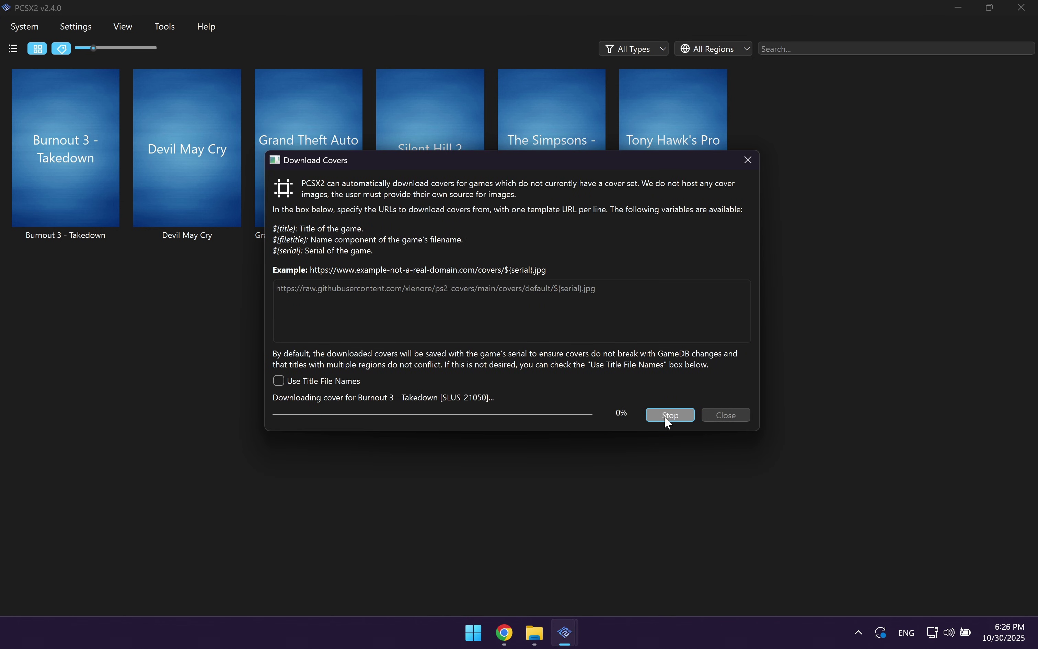
click(737, 416)
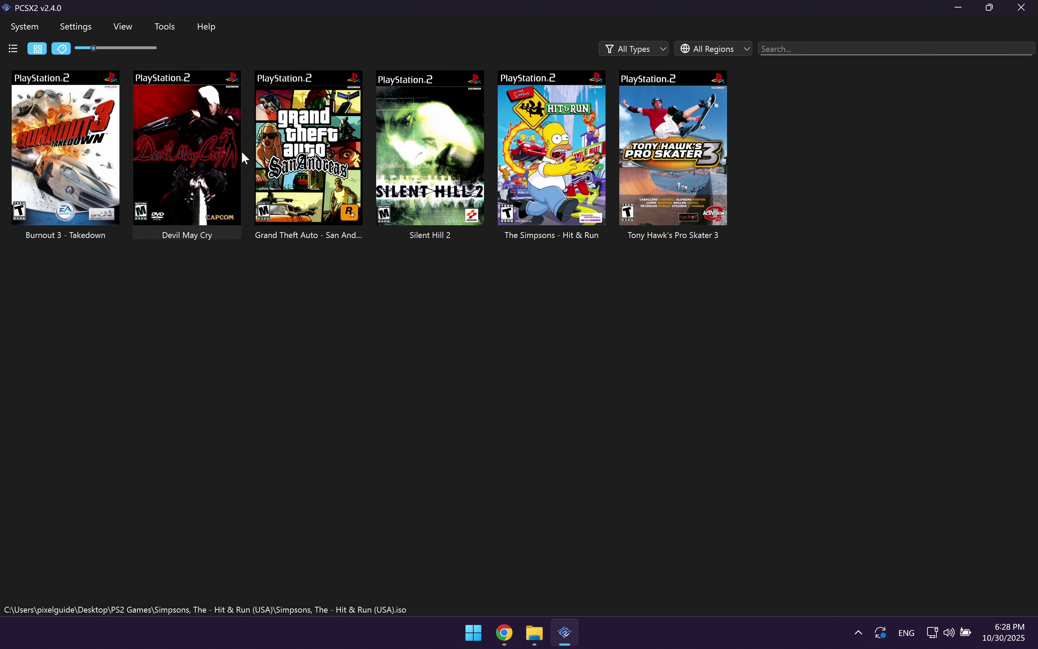
- Turn on Start Fullscreen in the Interface settings, then check the Game List page
click(84, 37)
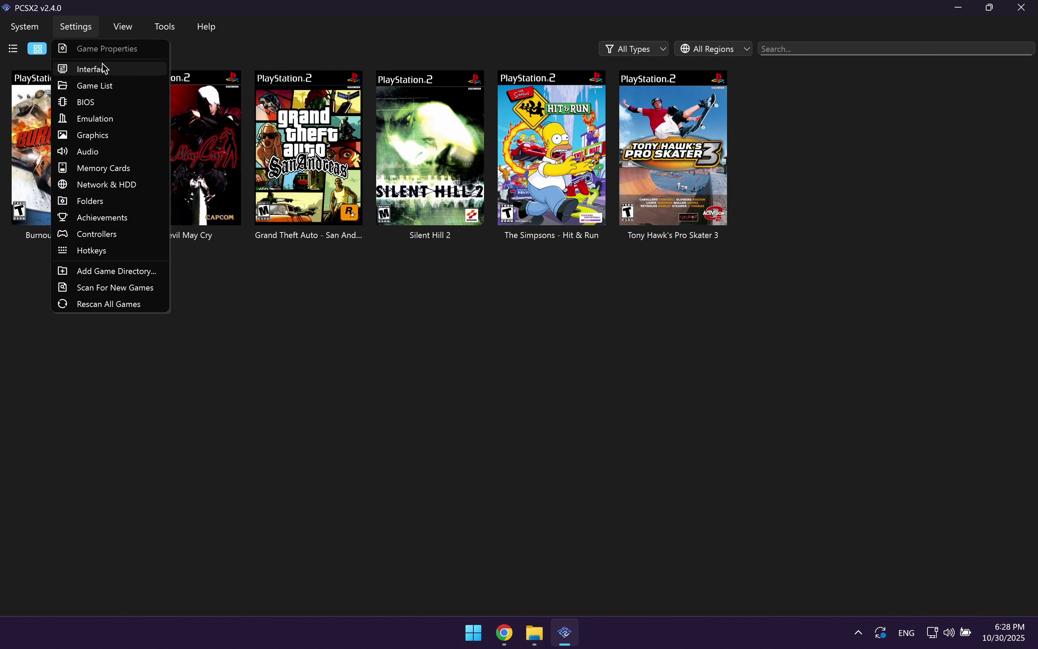
click(94, 68)
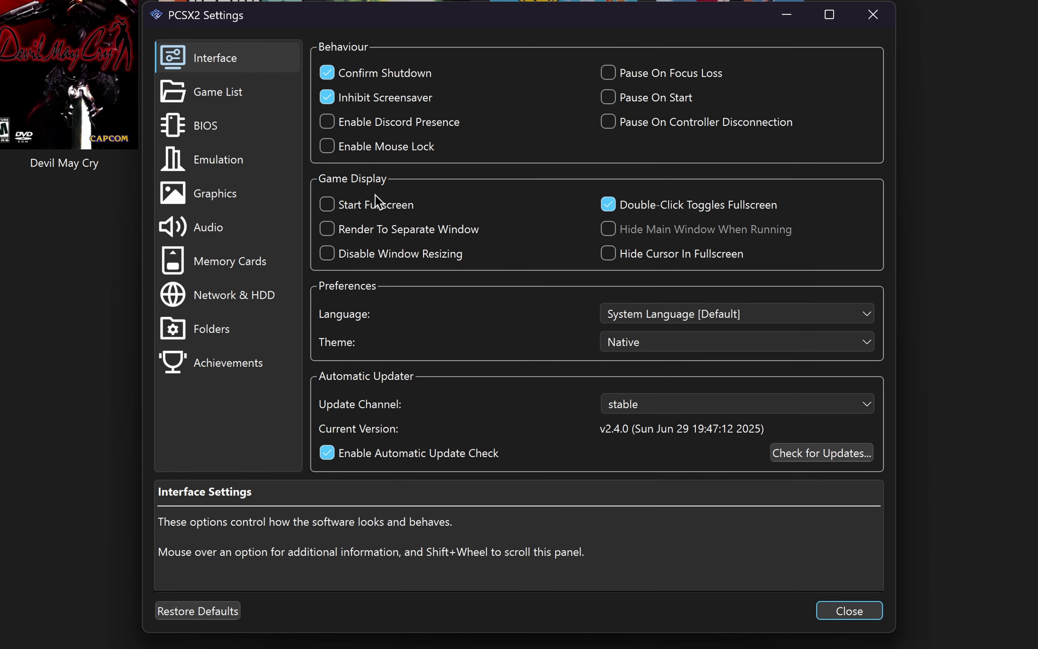
click(370, 255)
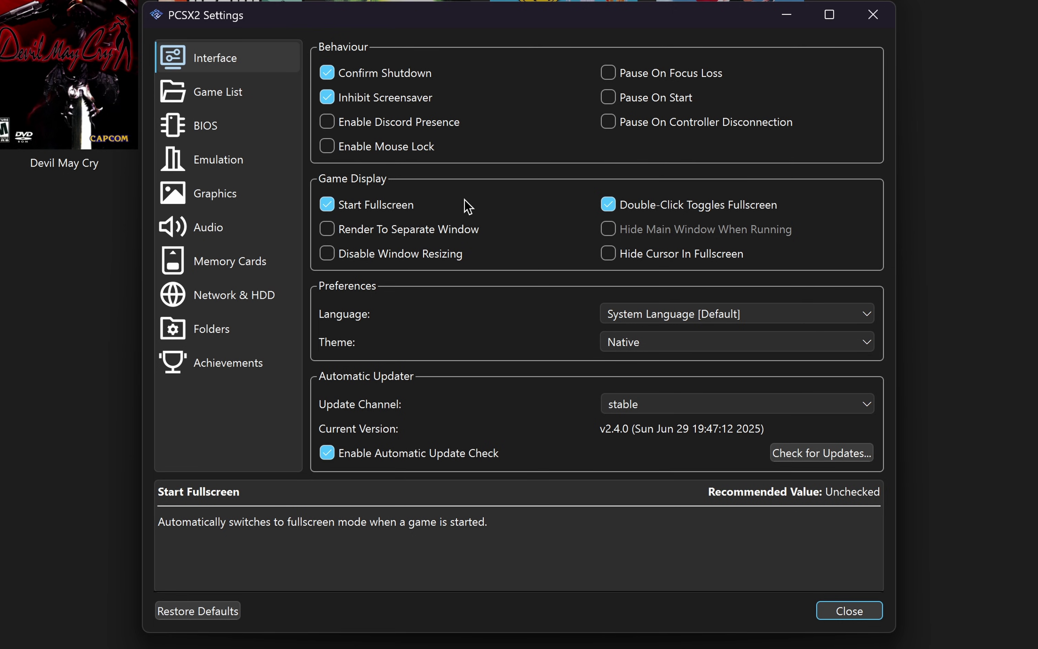
click(253, 98)
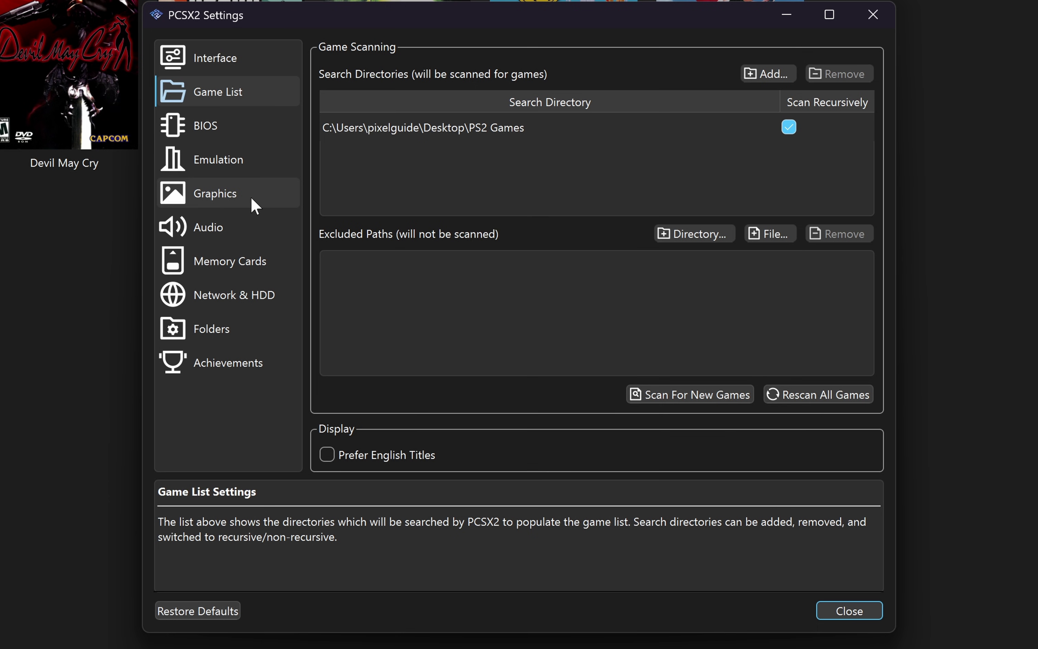
click(254, 204)
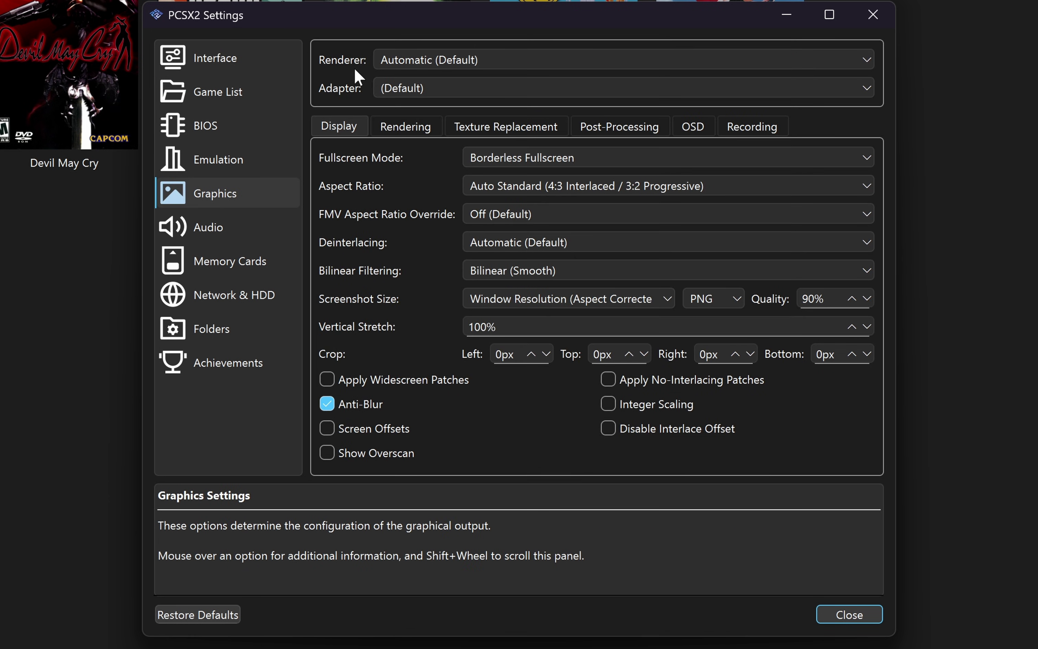
- Keep renderer and adapter on their defaults and set Aspect Ratio to Widescreen (16:9)
click(493, 61)
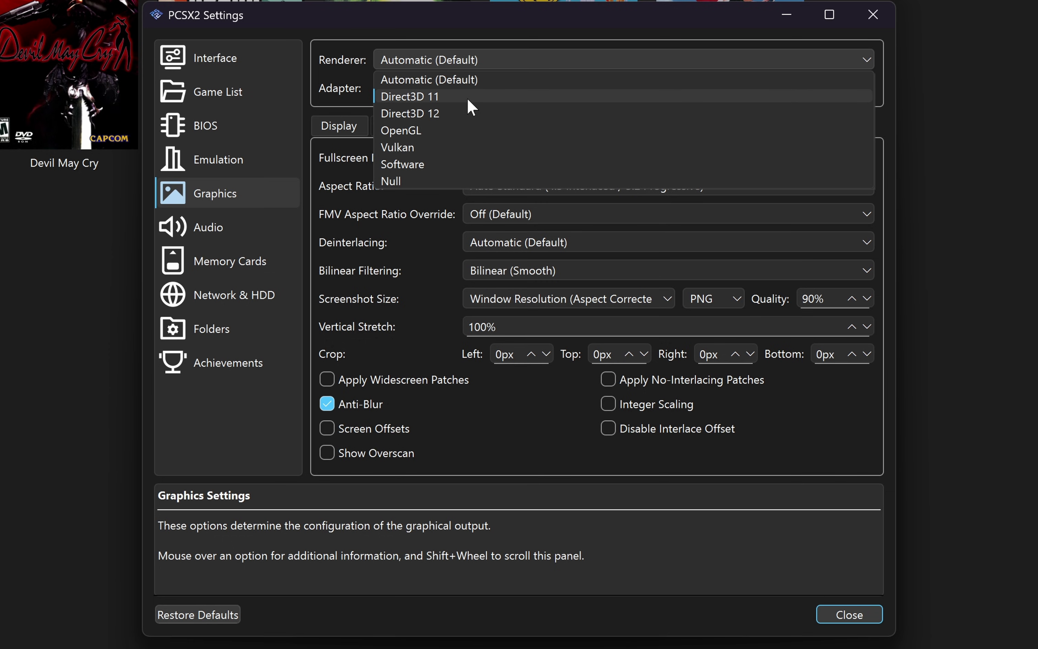
click(483, 79)
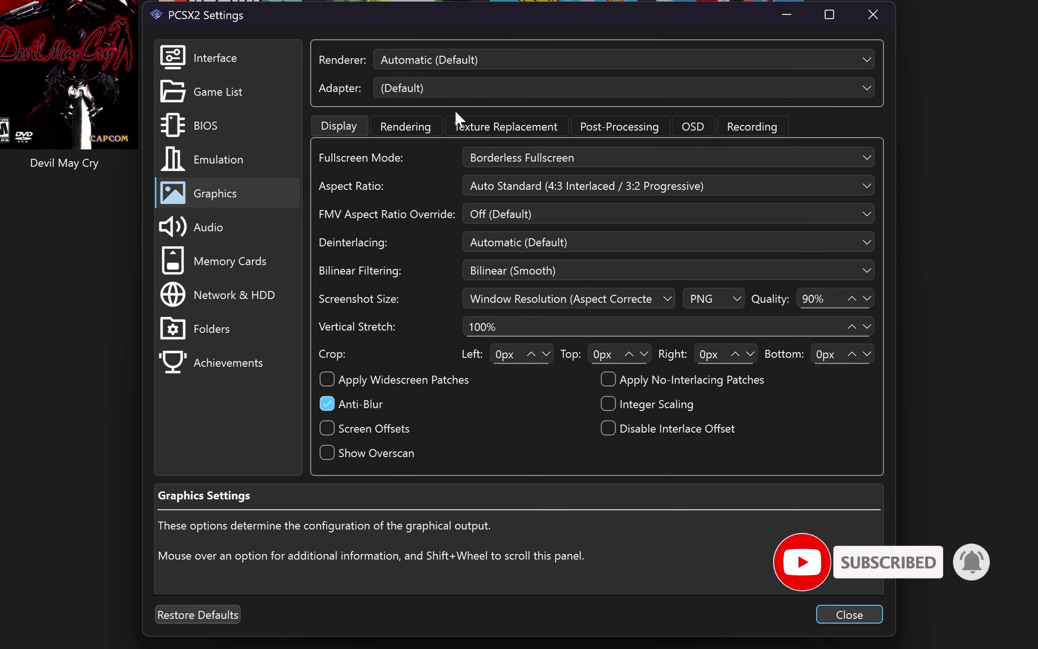
click(460, 94)
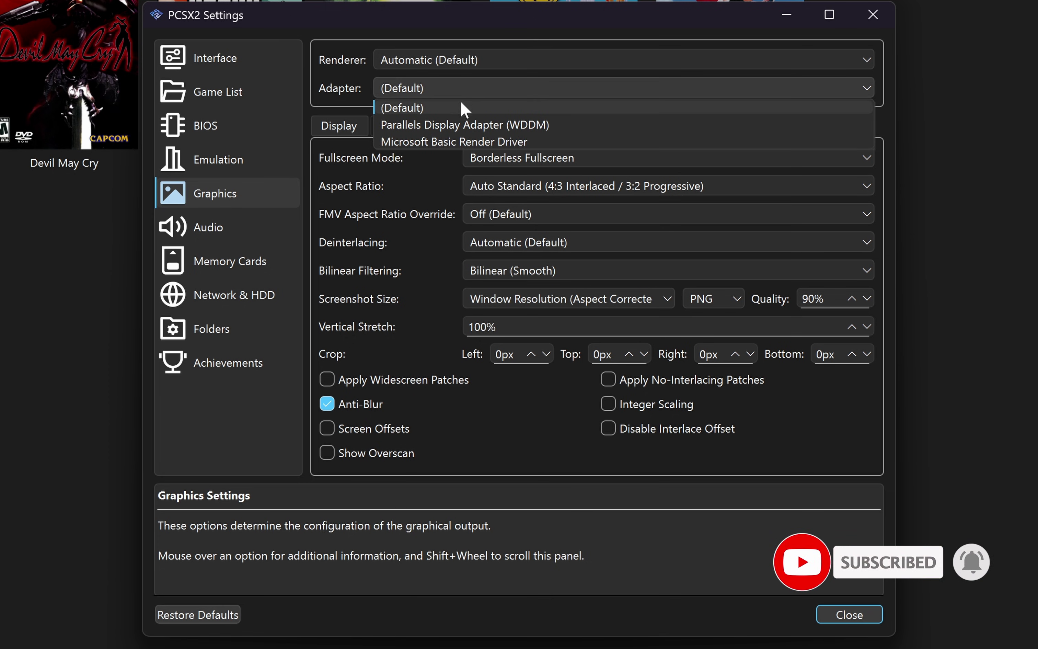
click(443, 104)
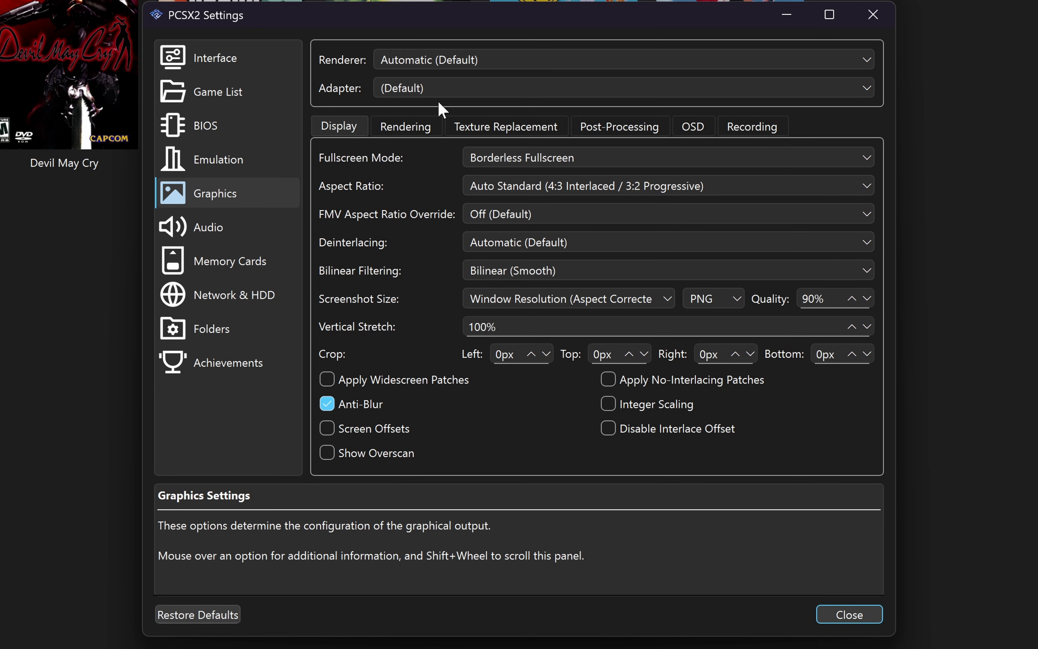
click(438, 99)
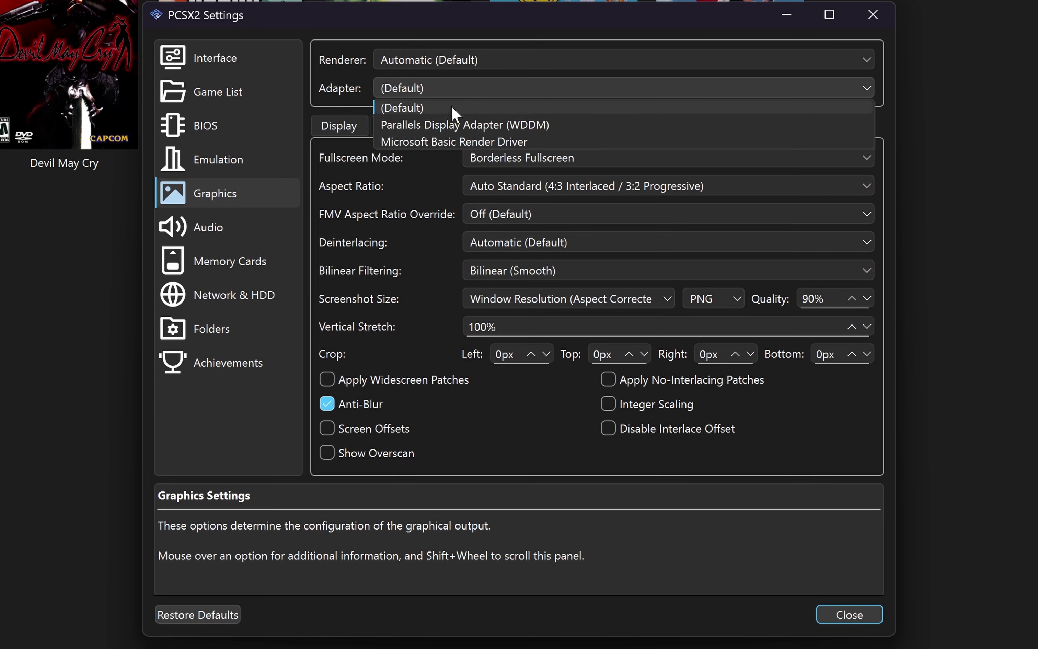
click(455, 107)
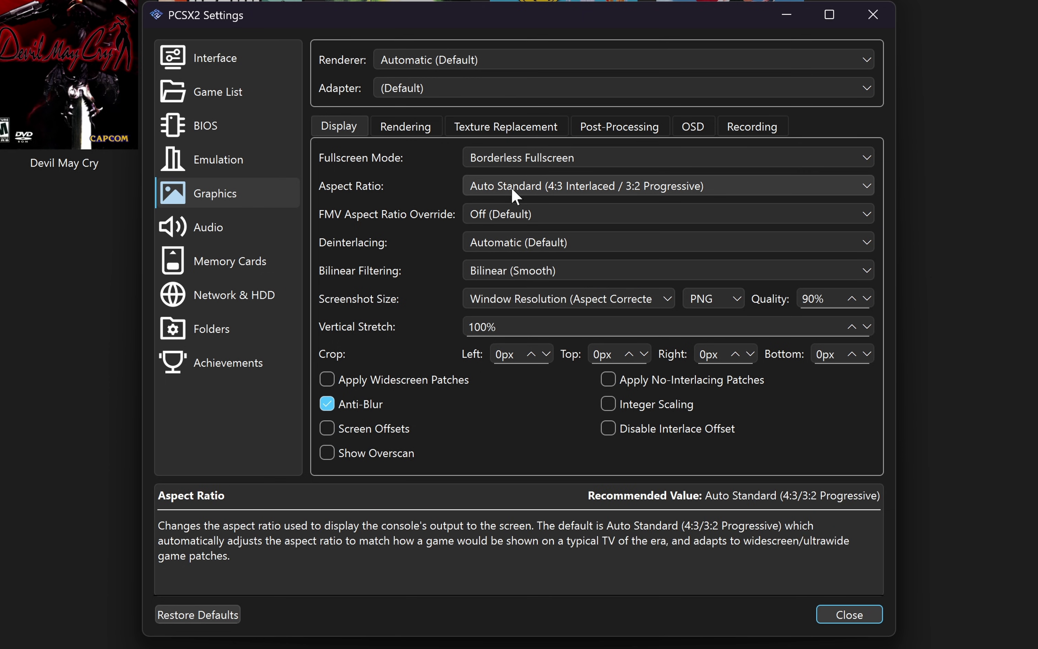
click(523, 185)
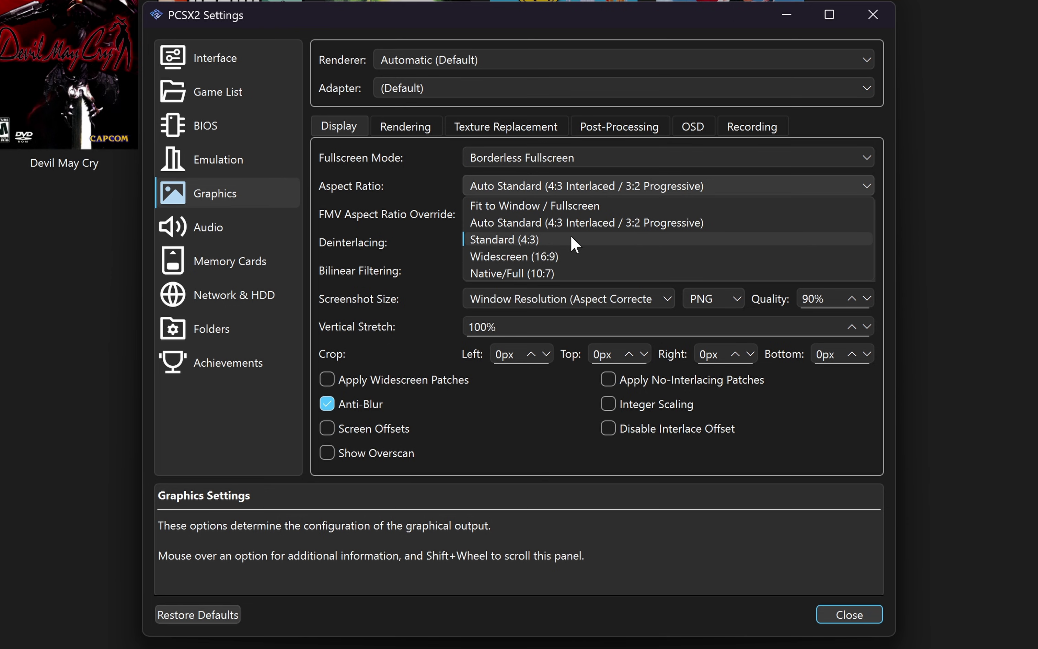
click(574, 256)
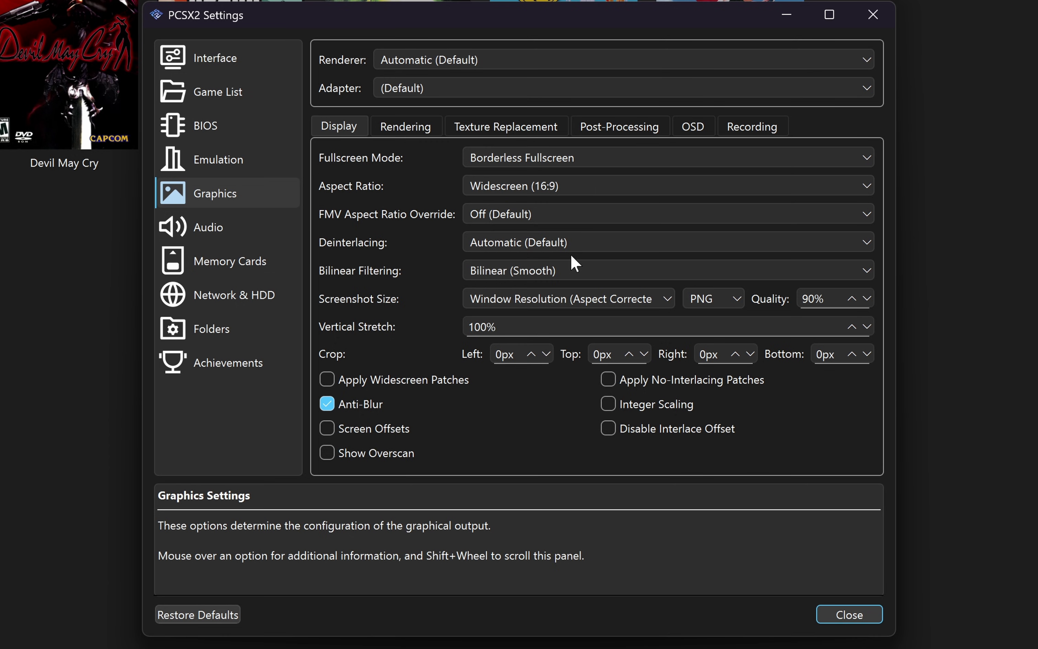
- Set Anisotropic Filtering to 16x on the Rendering tab
click(421, 125)
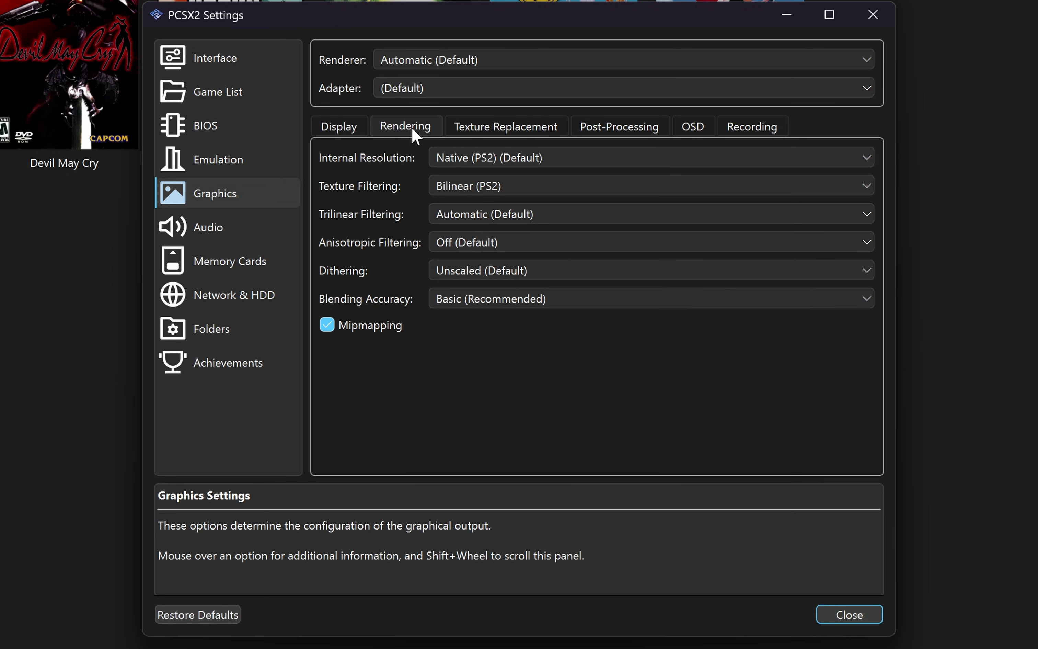
click(465, 242)
click(449, 330)
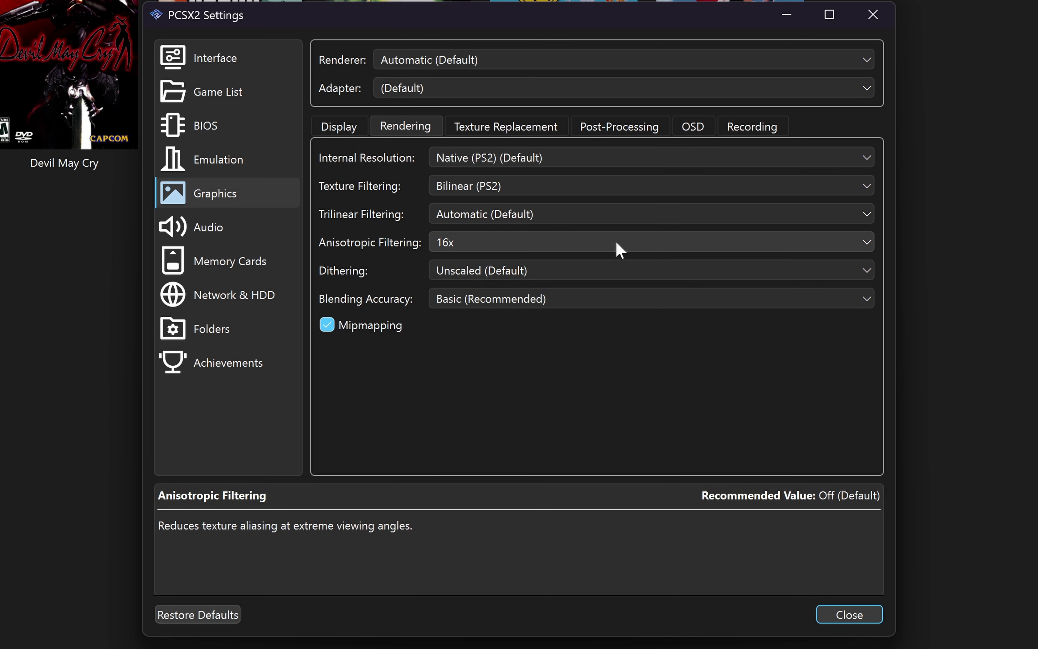
click(231, 267)
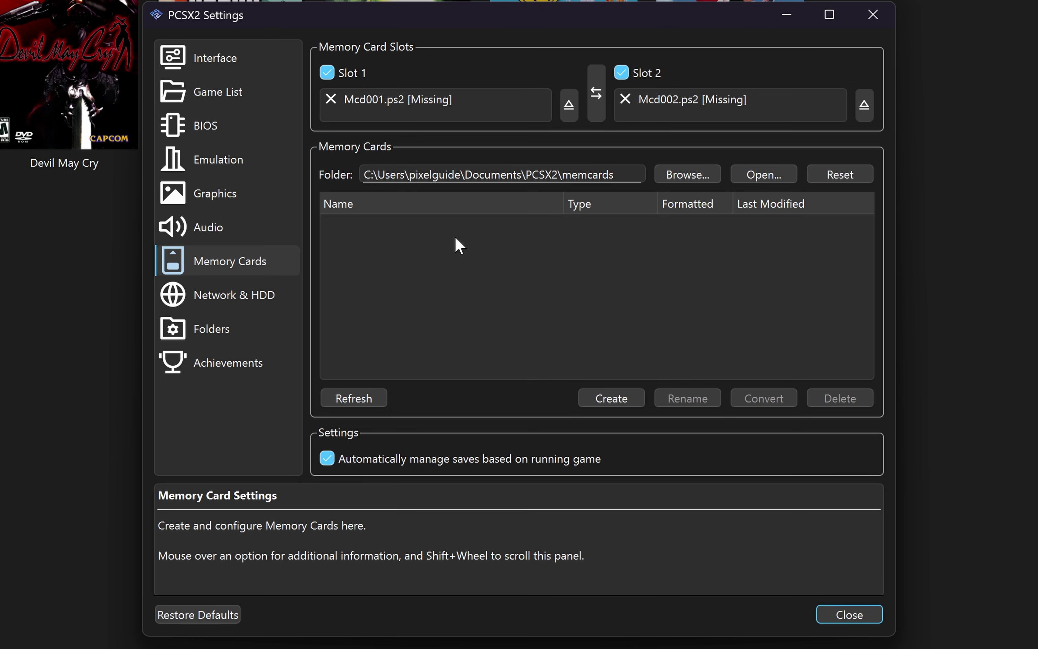
- Create a new 8 MB memory card named ps2saves
click(612, 398)
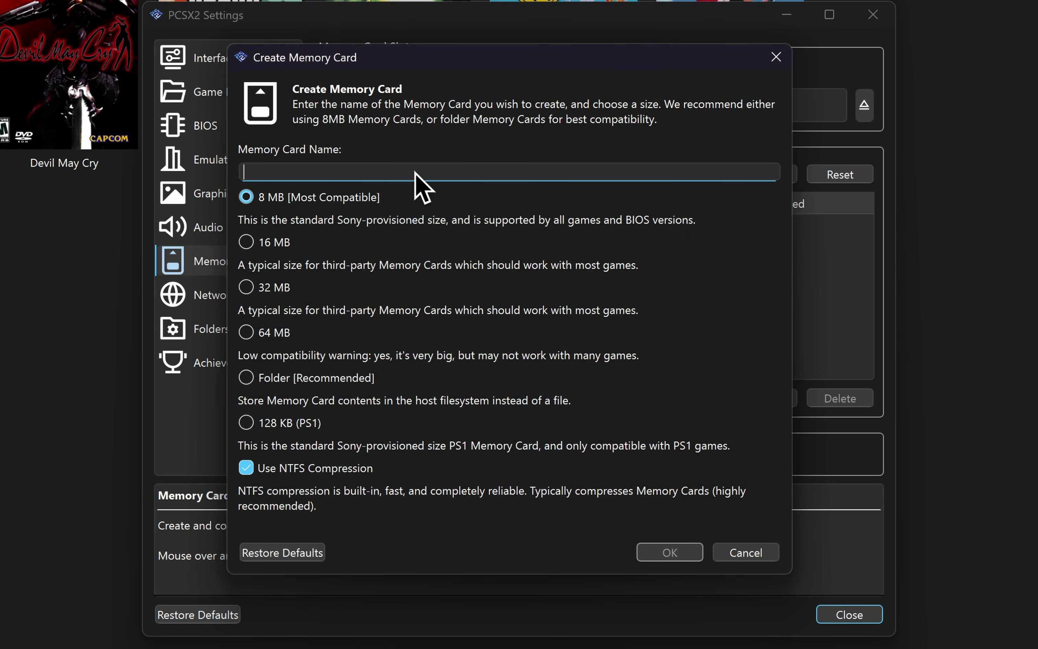
text(ps2saves)
click(669, 554)
click(572, 335)
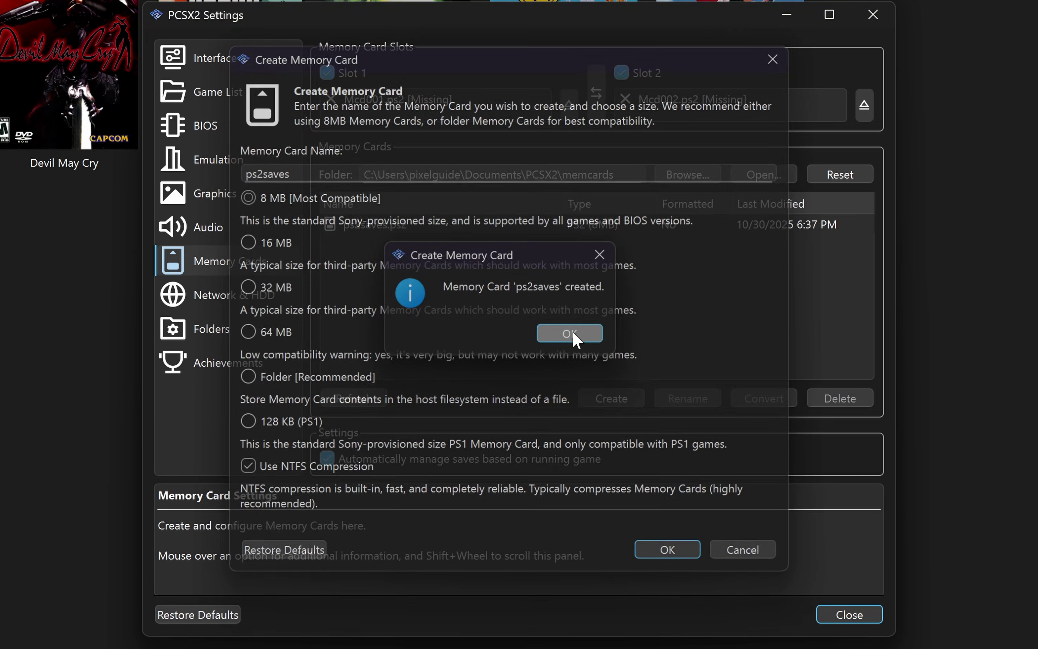
- Insert ps2saves.ps2 into Slot 1 and close the Settings window
right_click(412, 224)
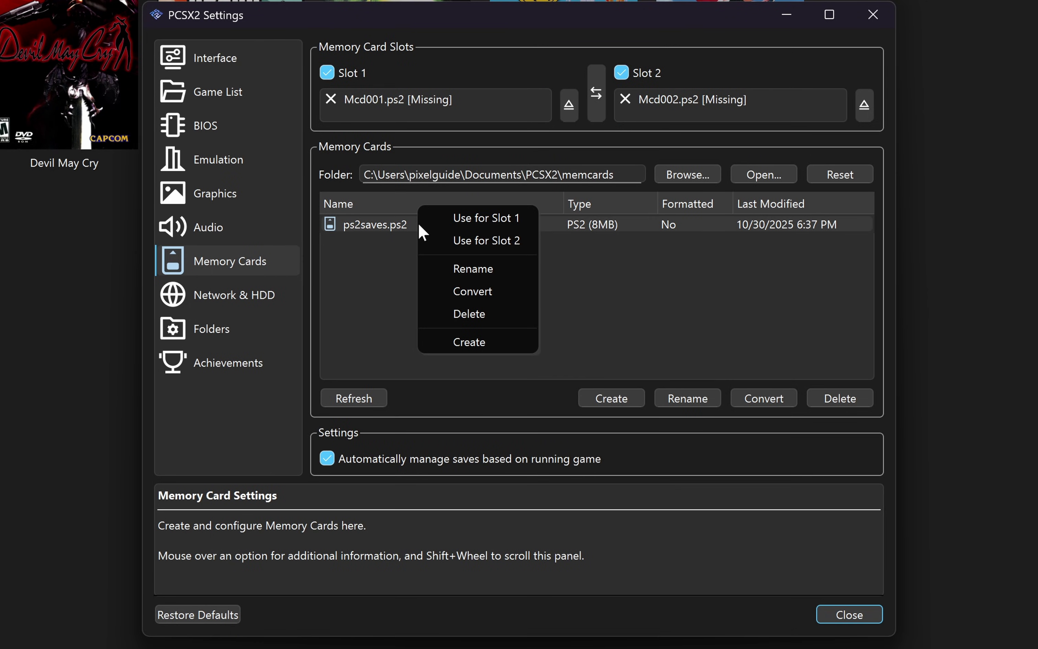
click(489, 219)
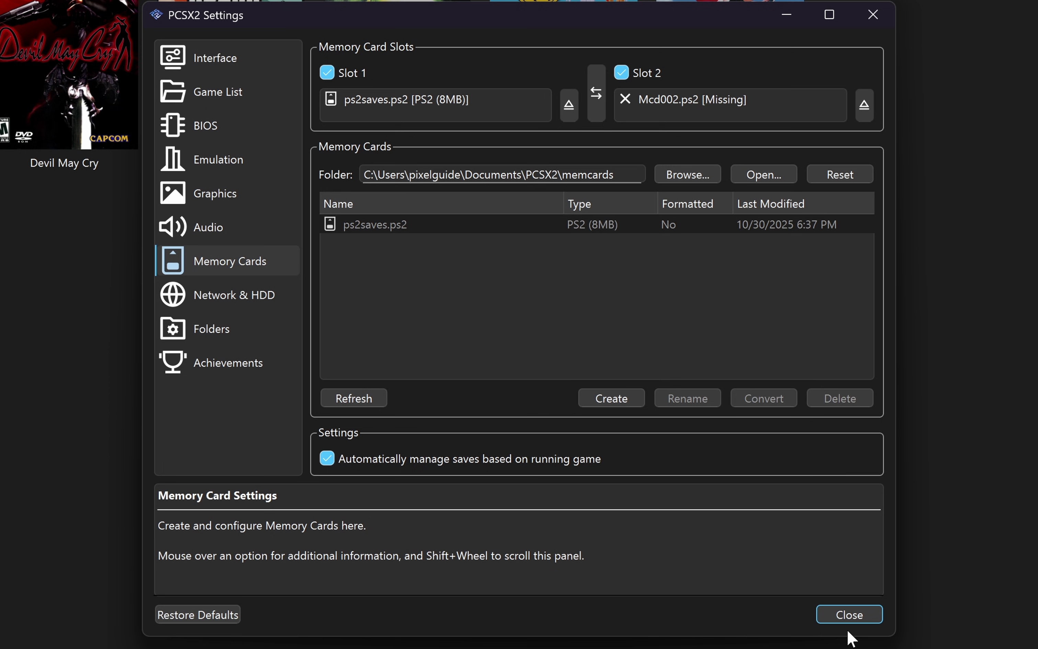
click(850, 615)
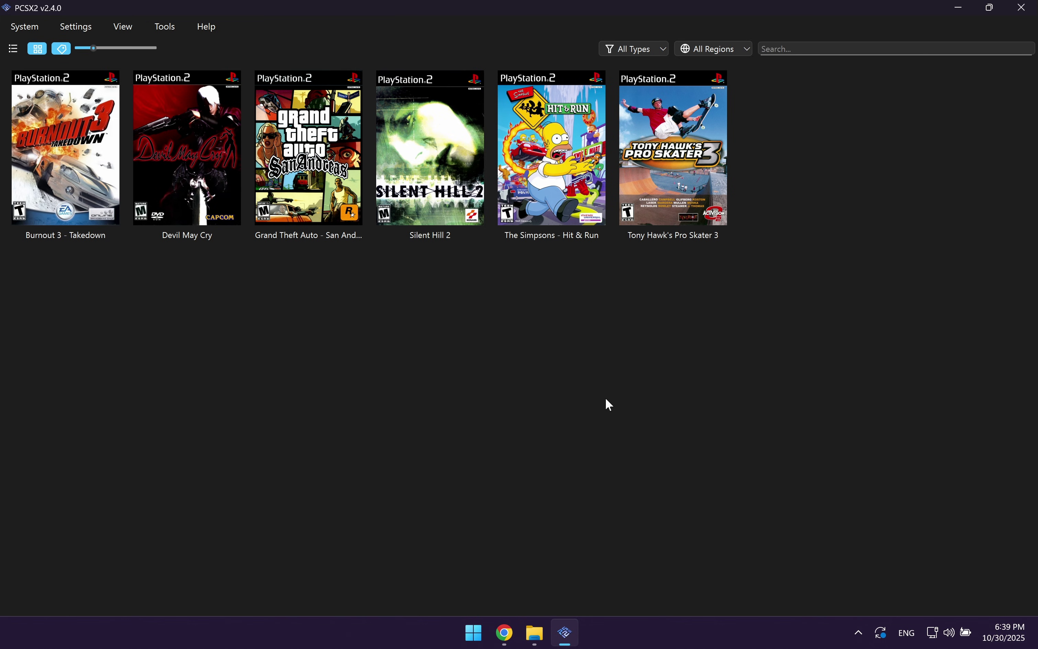
click(91, 23)
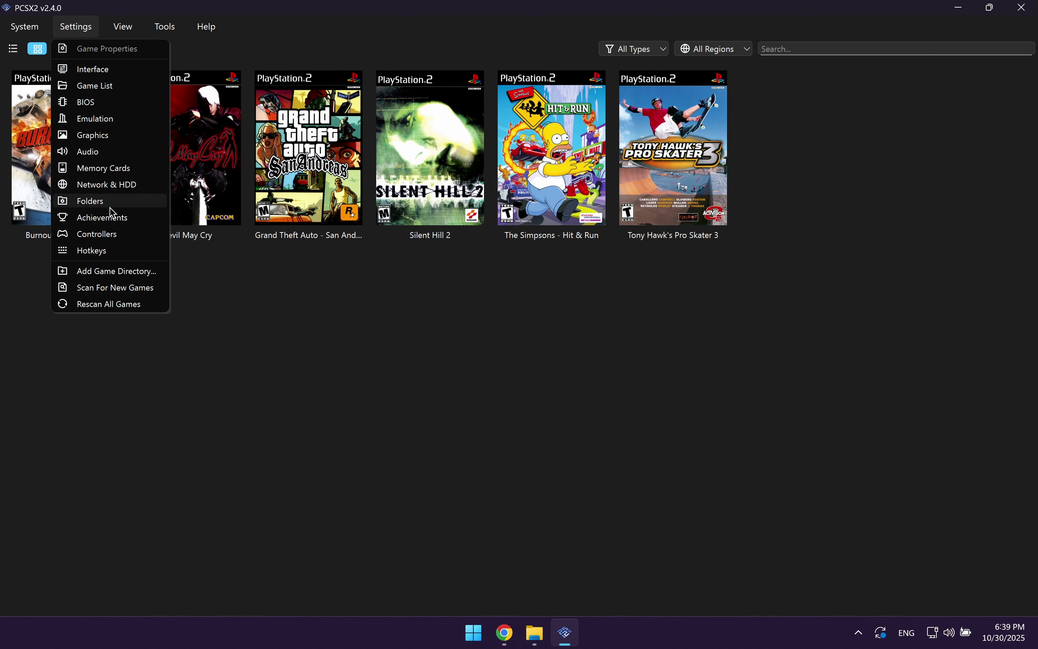
click(111, 235)
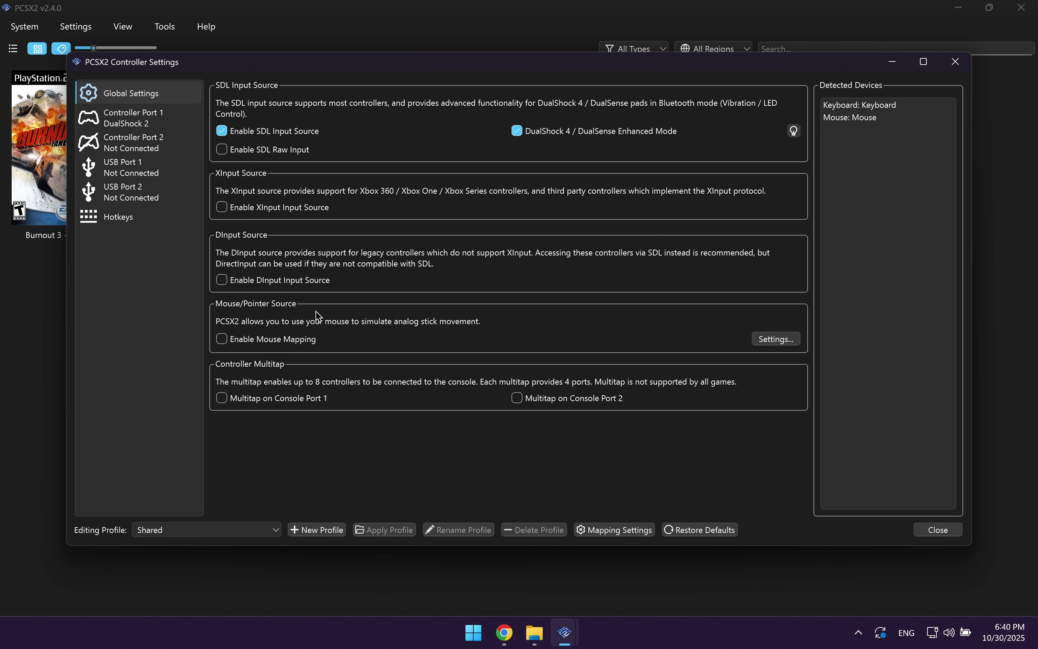
click(179, 120)
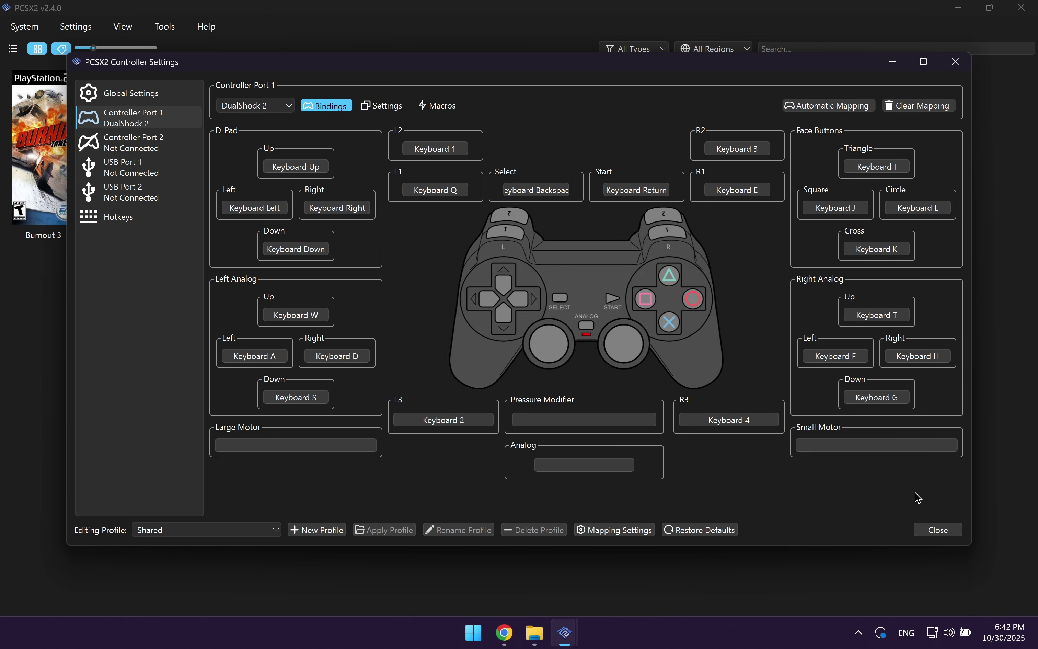
click(938, 532)
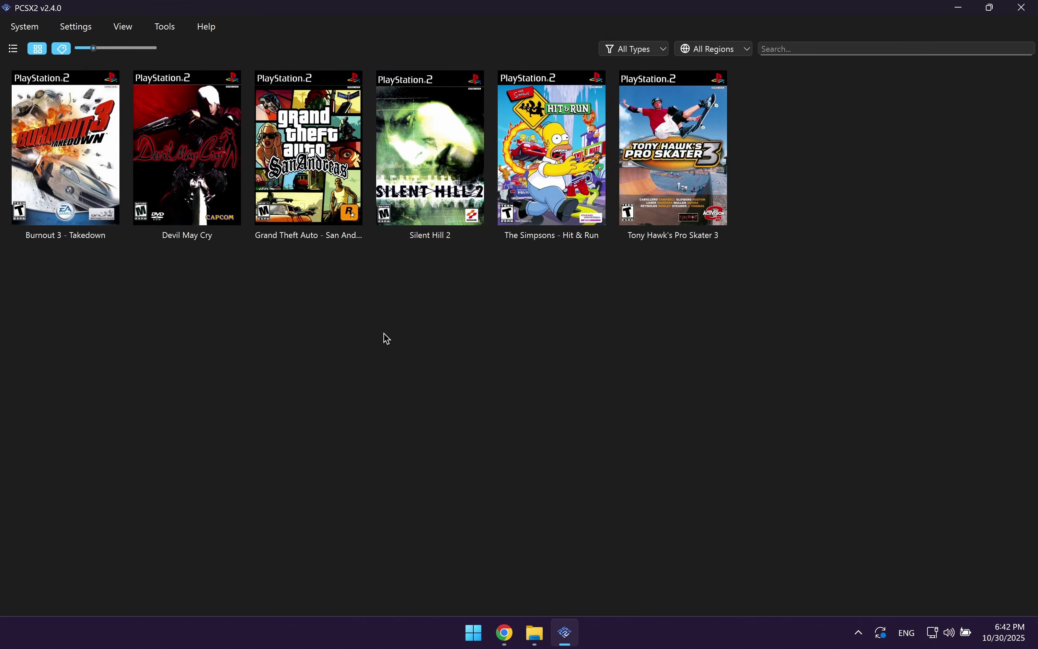
- Open Burnout 3's Properties and review its list of patches
right_click(63, 162)
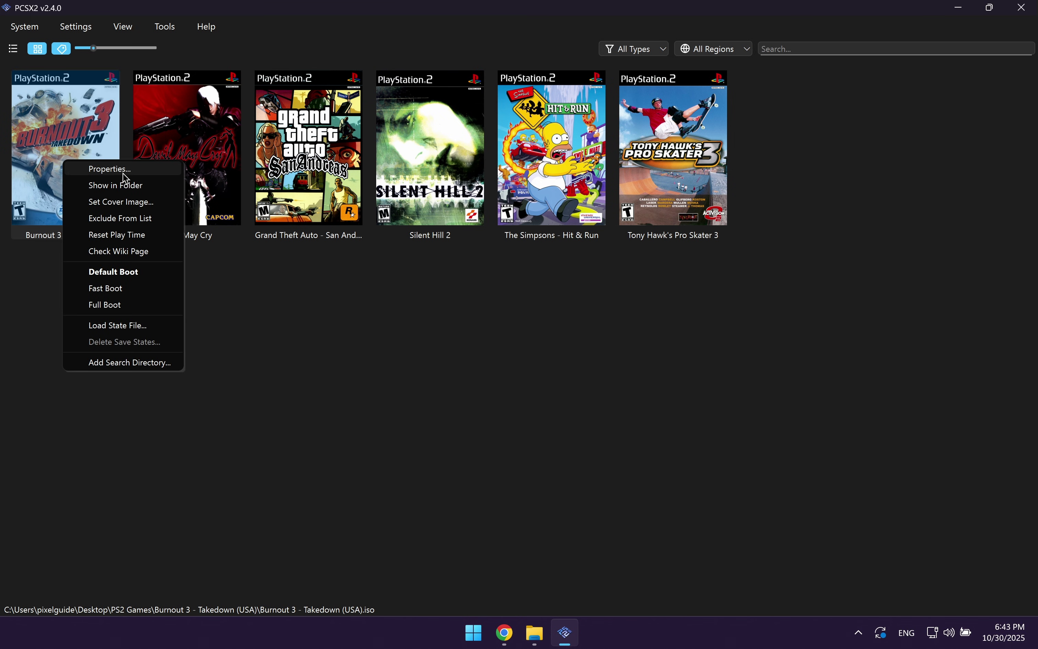
click(137, 178)
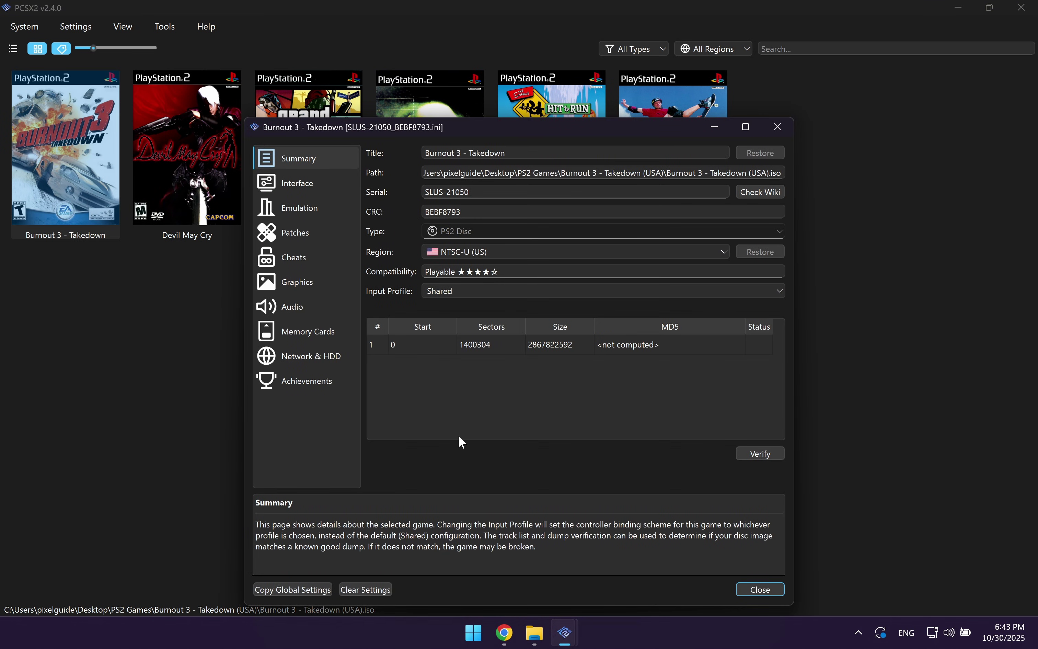
click(316, 238)
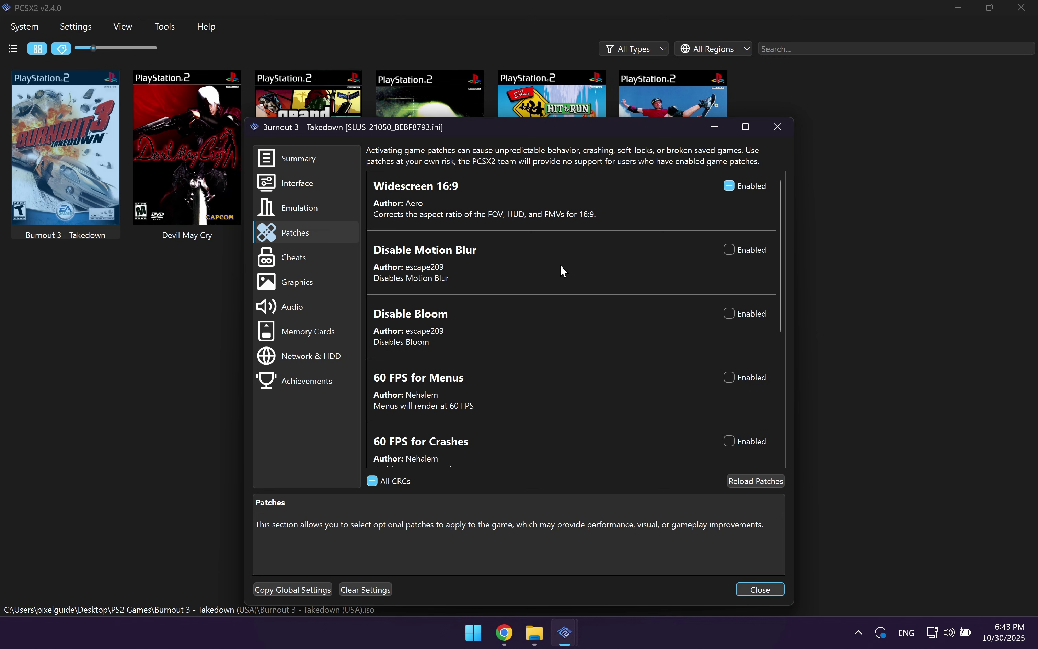
scroll(583, 247, down, 3)
scroll(593, 320, down, 2)
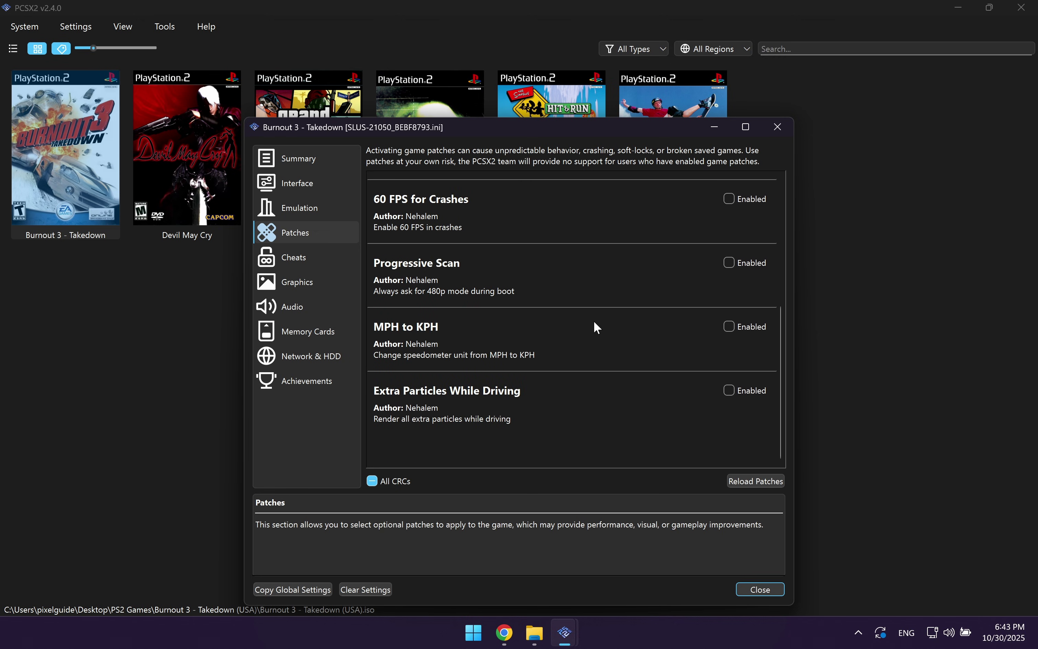
scroll(597, 329, up, 4)
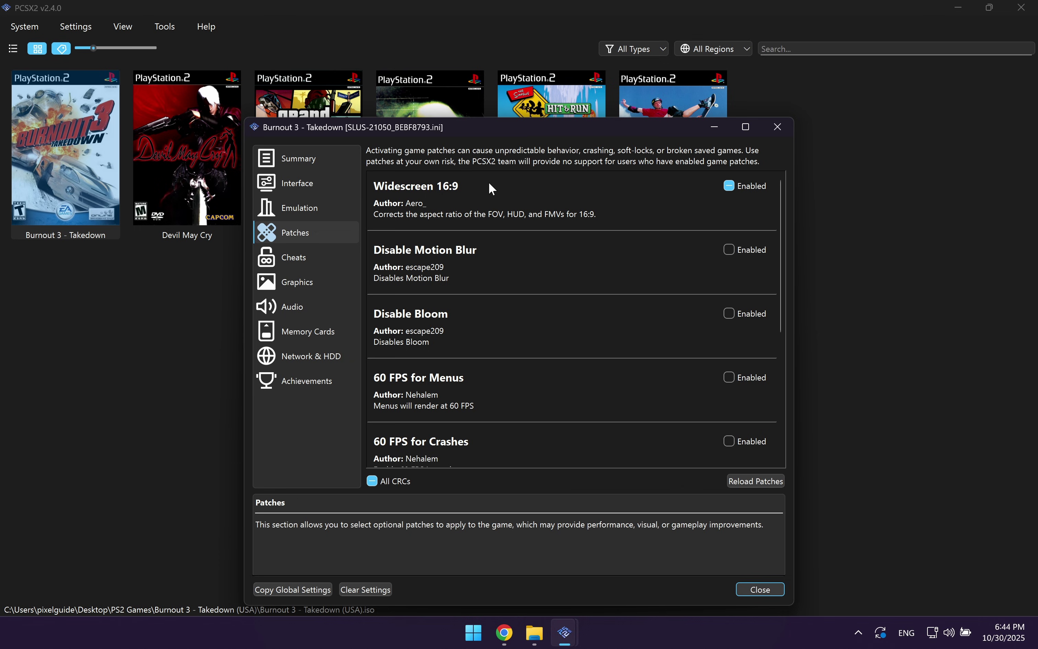
- Enable Disable Motion Blur, Disable Bloom, 60 FPS for Menus and 60 FPS for Crashes patches
click(729, 251)
click(732, 315)
scroll(729, 324, down, 1)
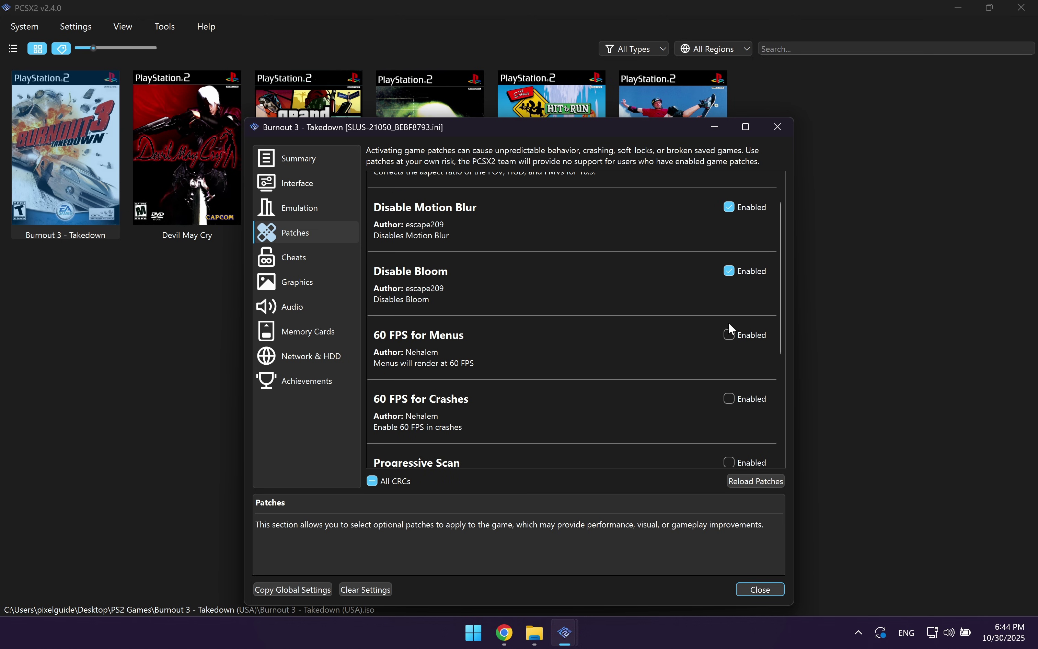
click(729, 332)
scroll(731, 339, down, 2)
click(729, 323)
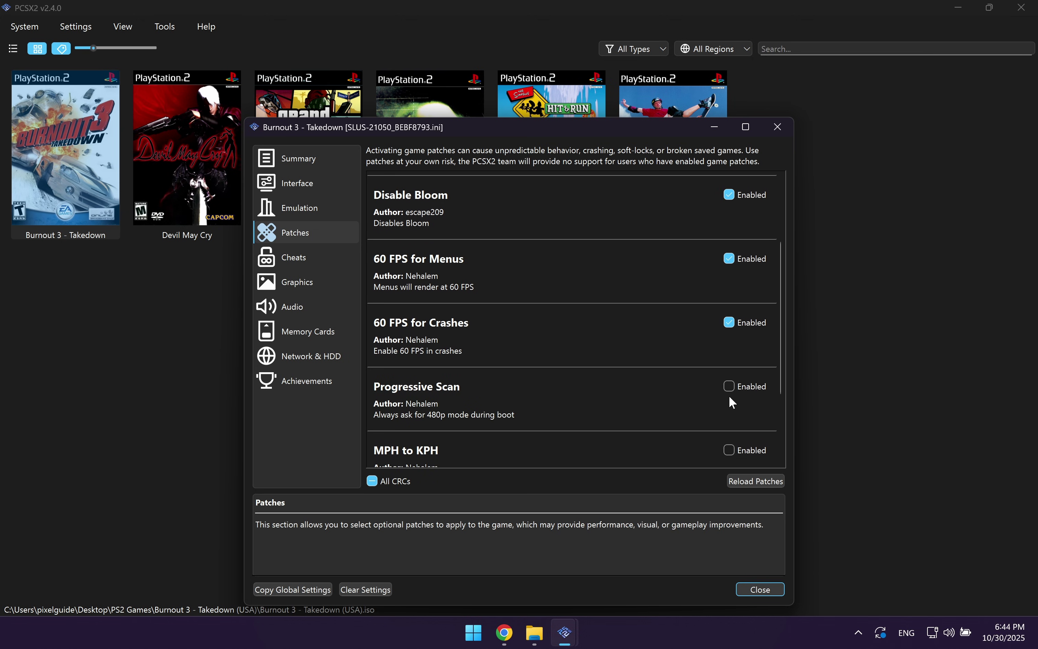
scroll(698, 377, down, 1)
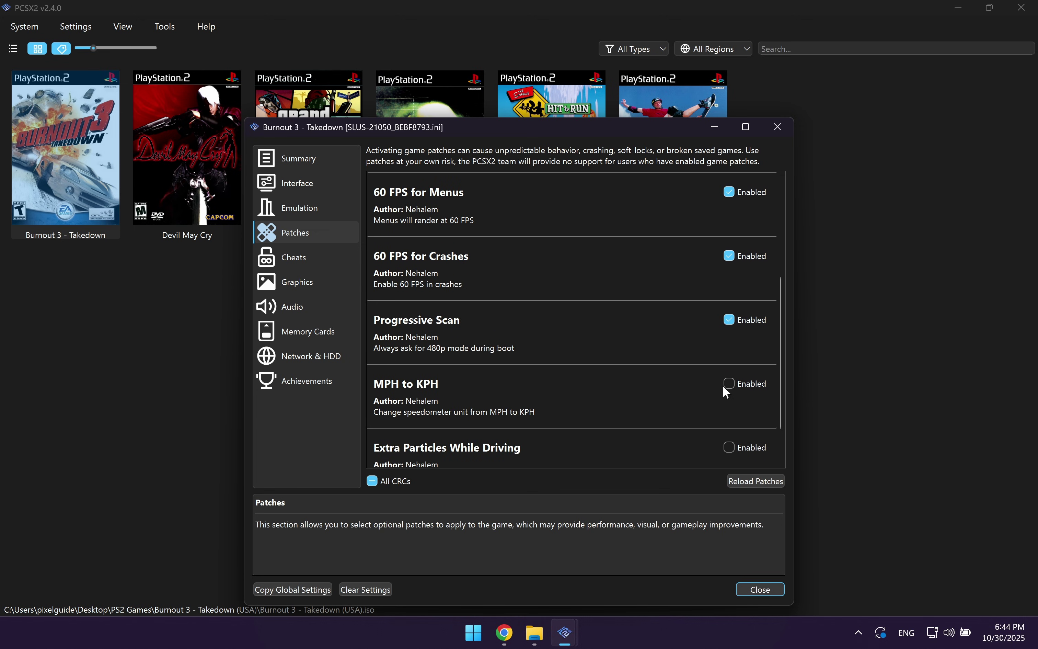
scroll(727, 385, down, 1)
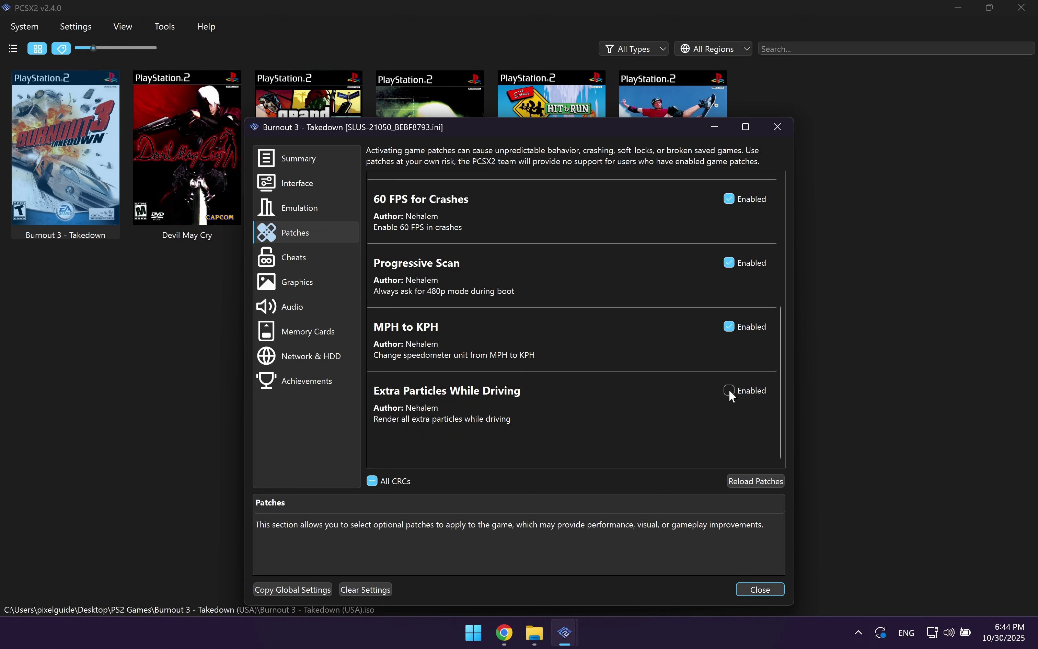
scroll(688, 371, up, 4)
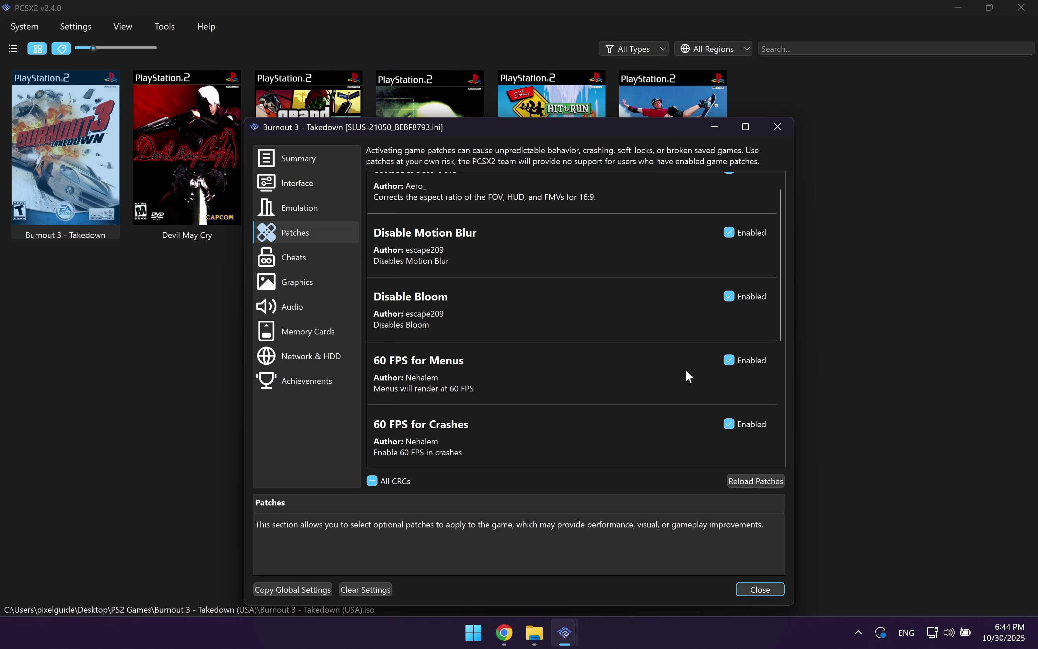
scroll(687, 374, up, 1)
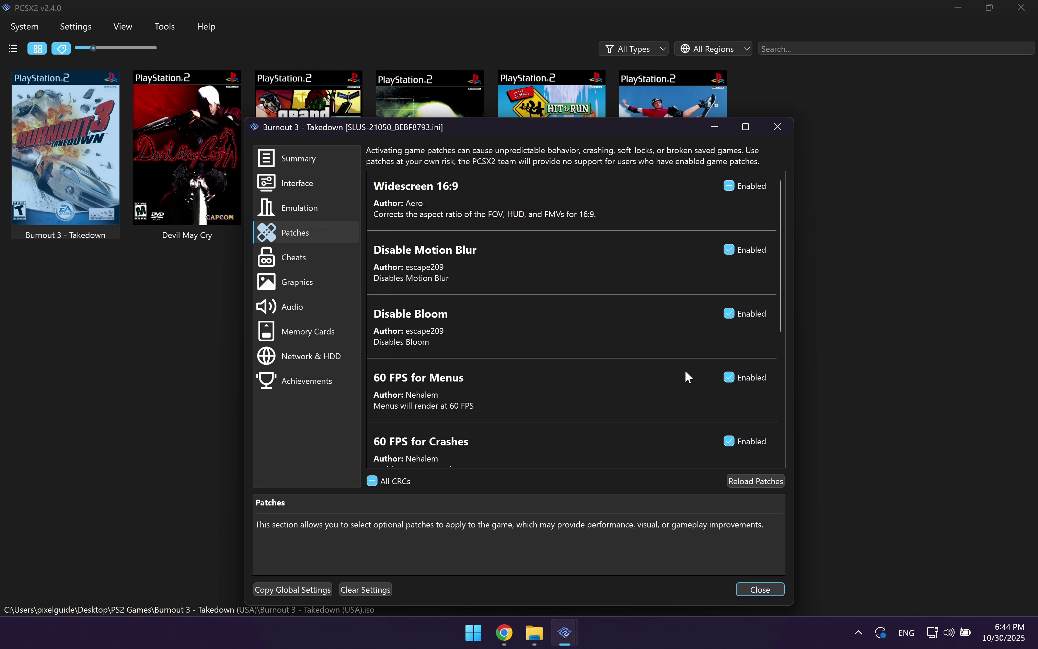
click(754, 589)
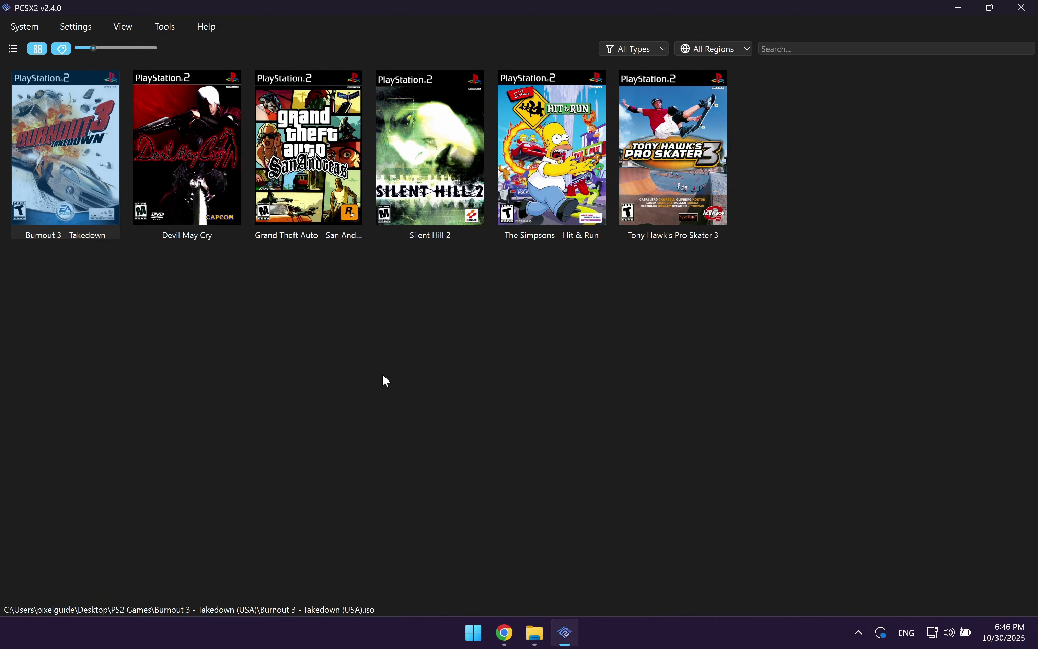
- Launch Burnout 3 - Takedown, accept 480p, create profile BURNOUT and start a race
double_click(67, 139)
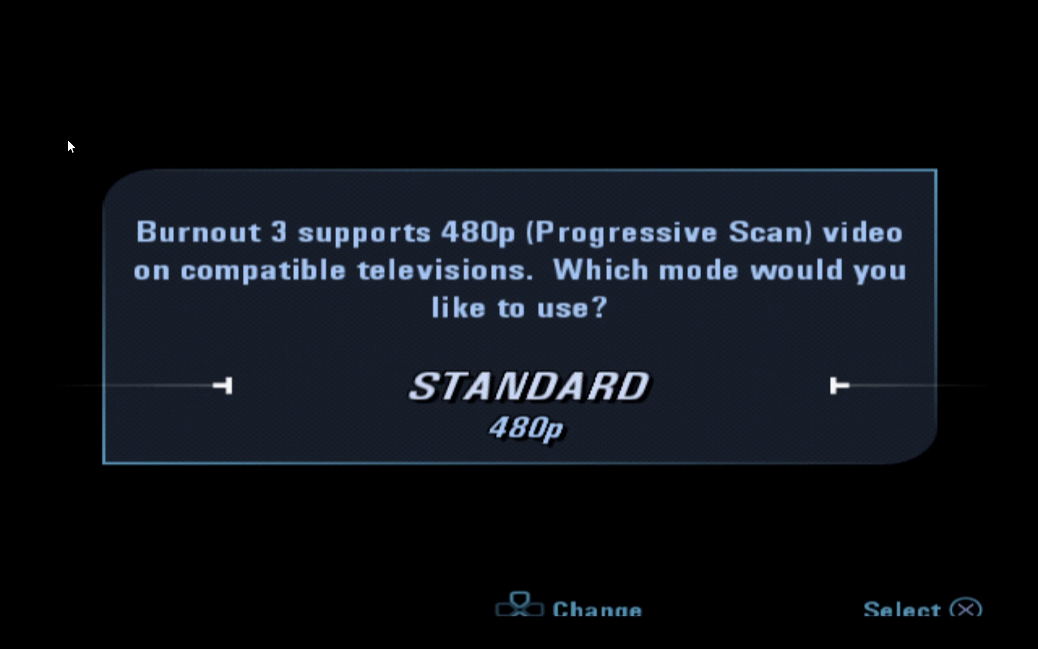
key(Return)
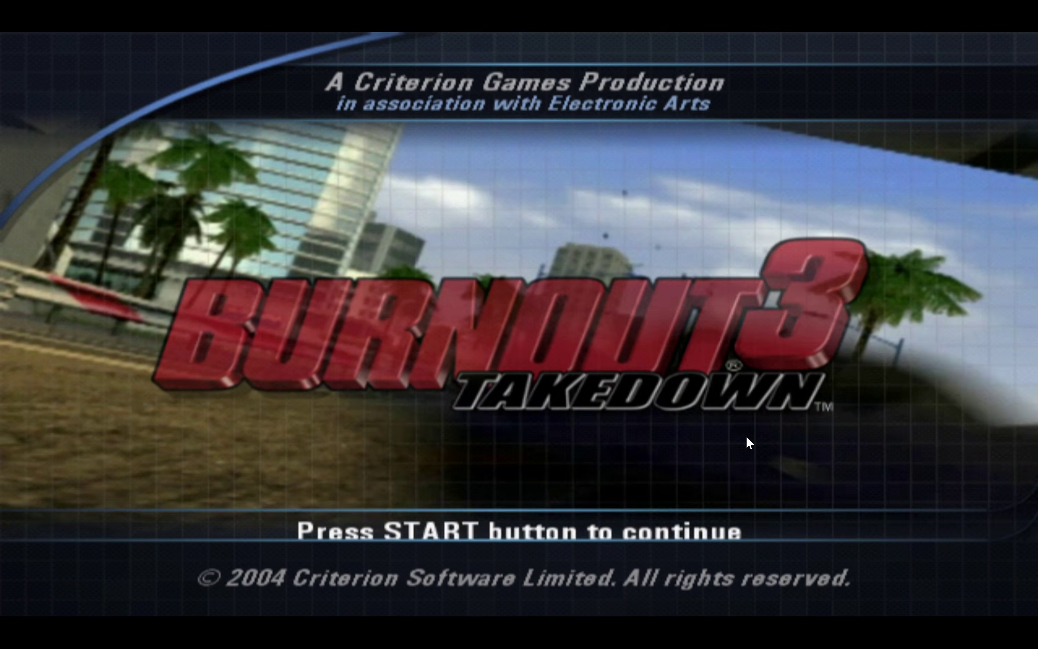
key(Return)
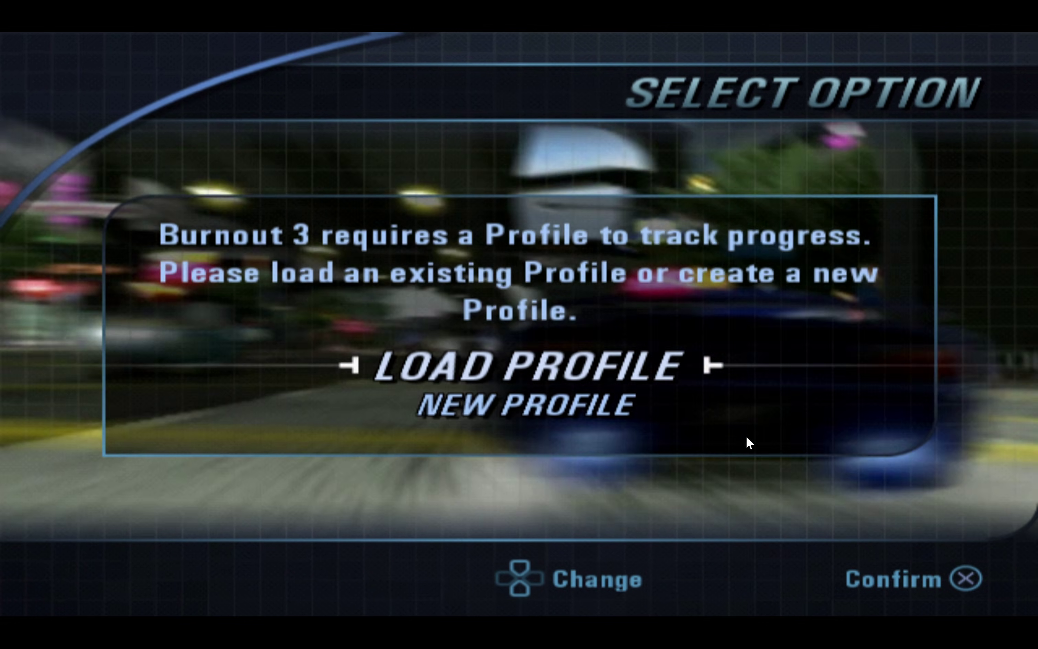
key(Down)
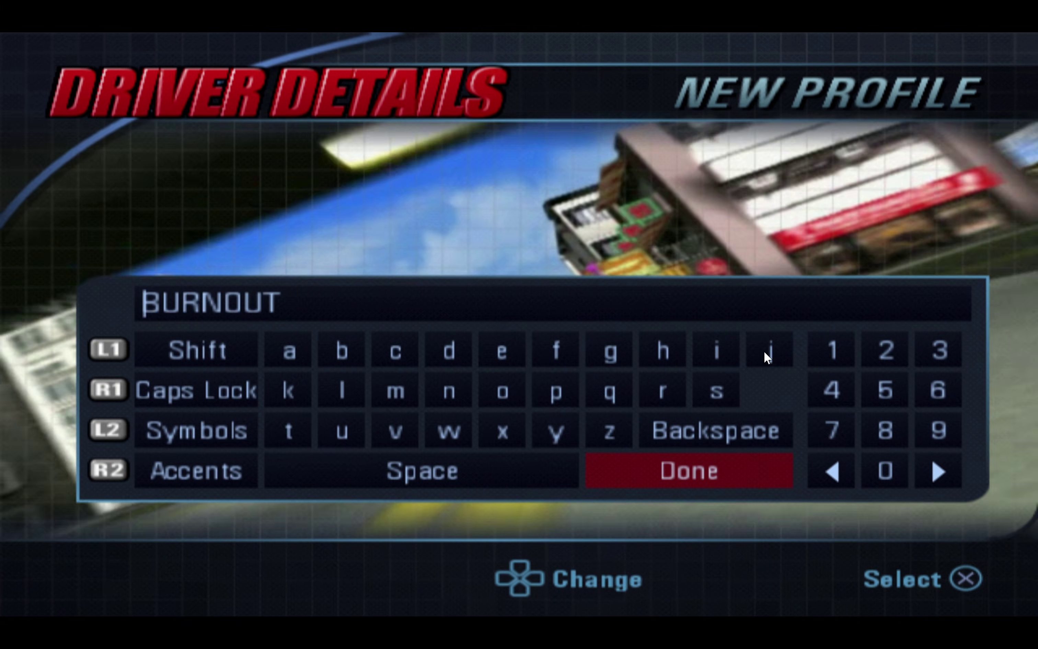
key(Return)
key(Return)
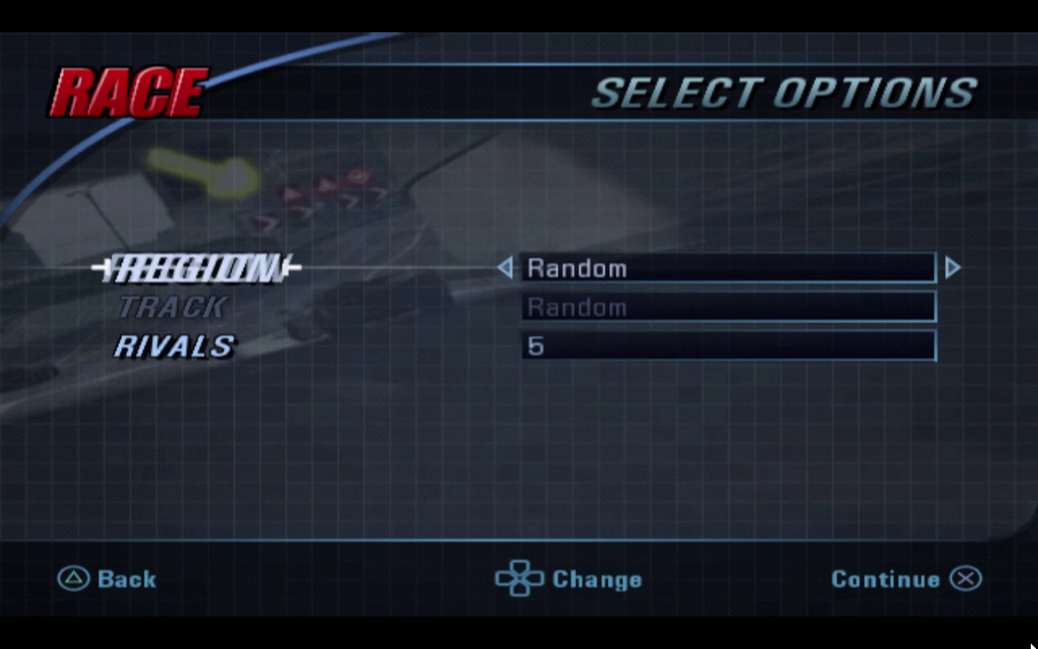
key(Return)
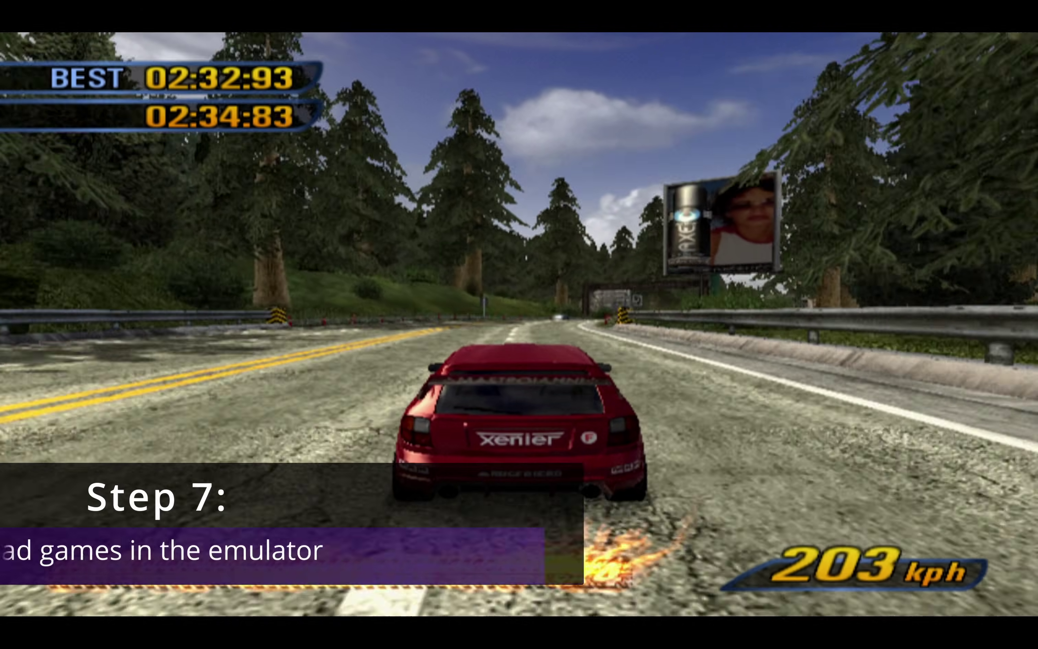
- Save the running race into save state slot 1
key(Escape)
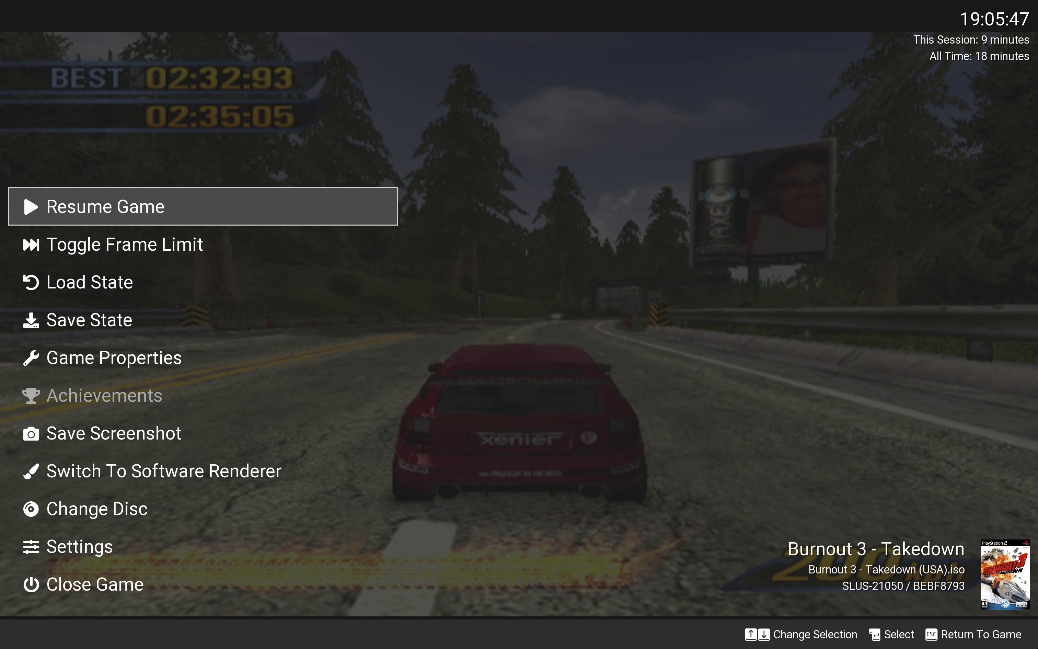
click(164, 319)
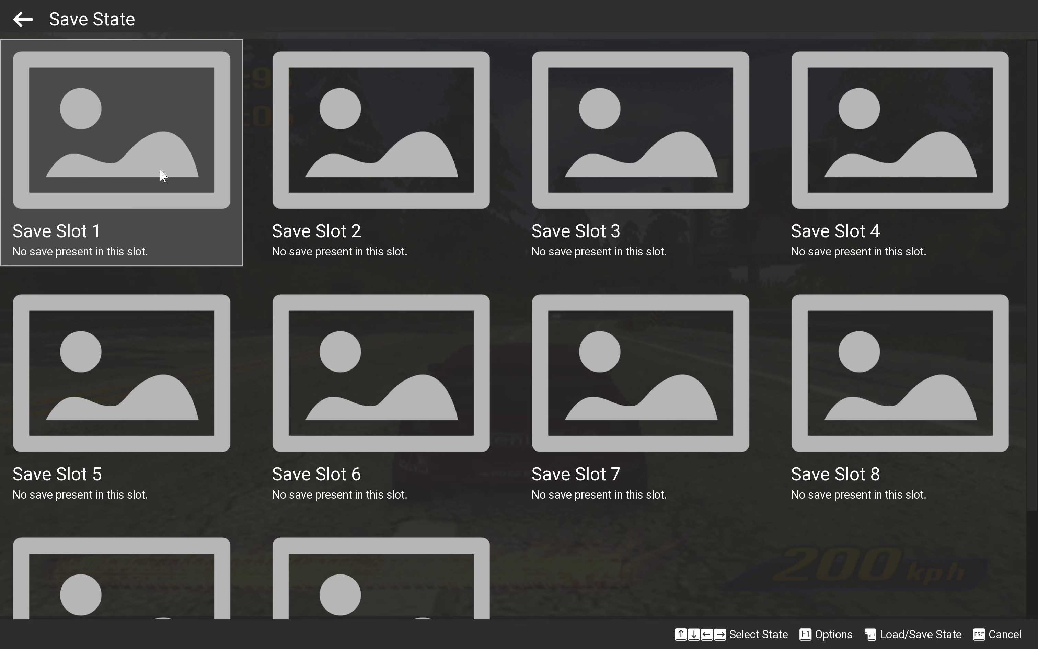
click(164, 174)
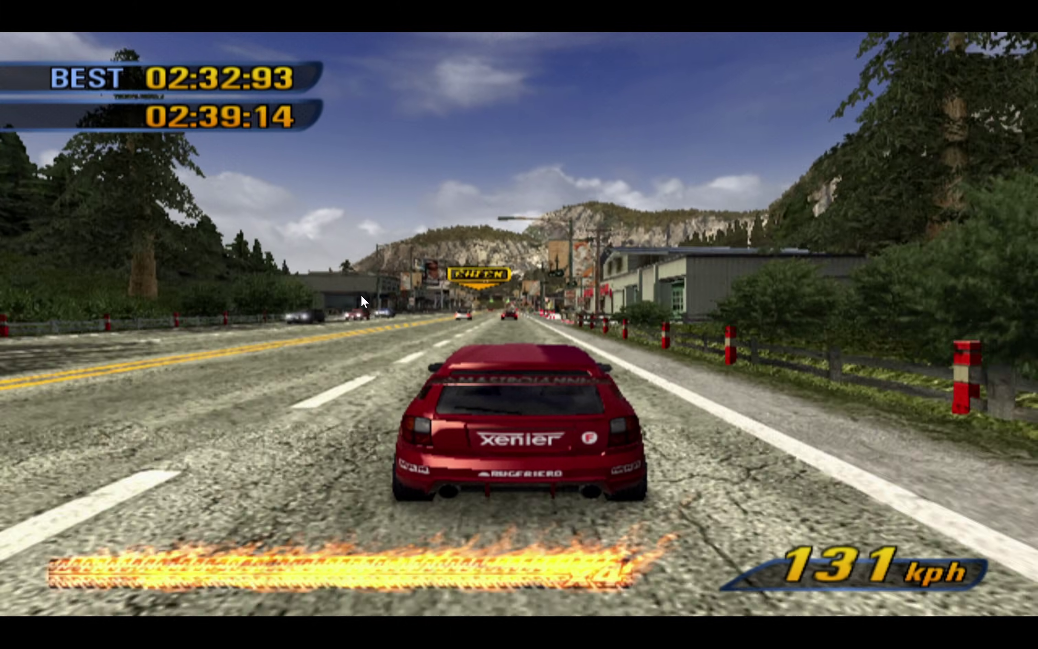
- Load the race back from save state slot 1
key(Escape)
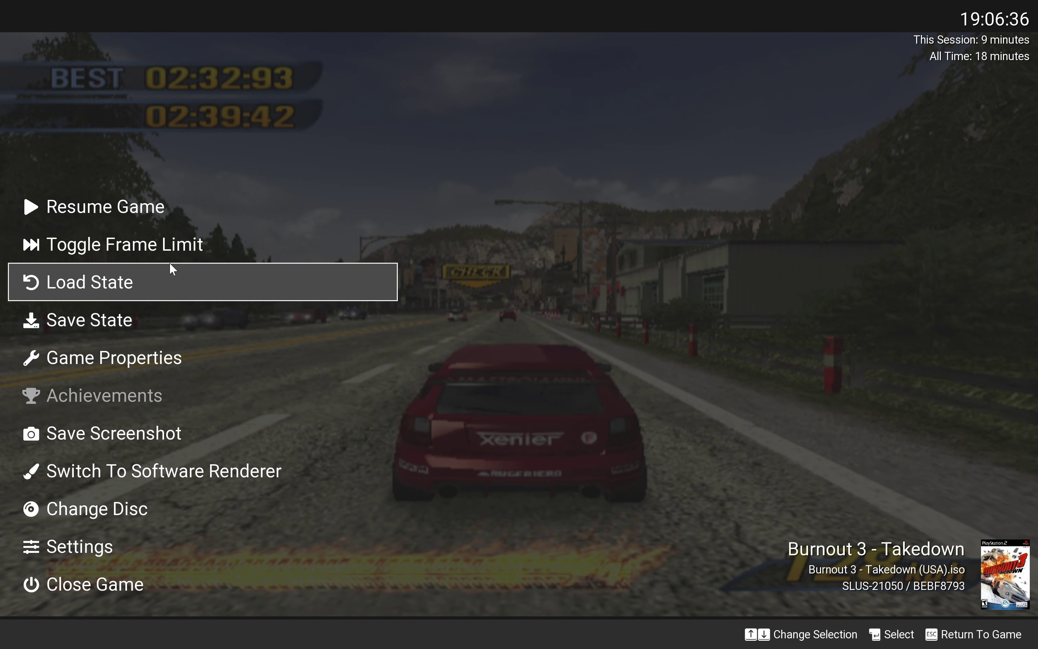
click(164, 273)
click(154, 128)
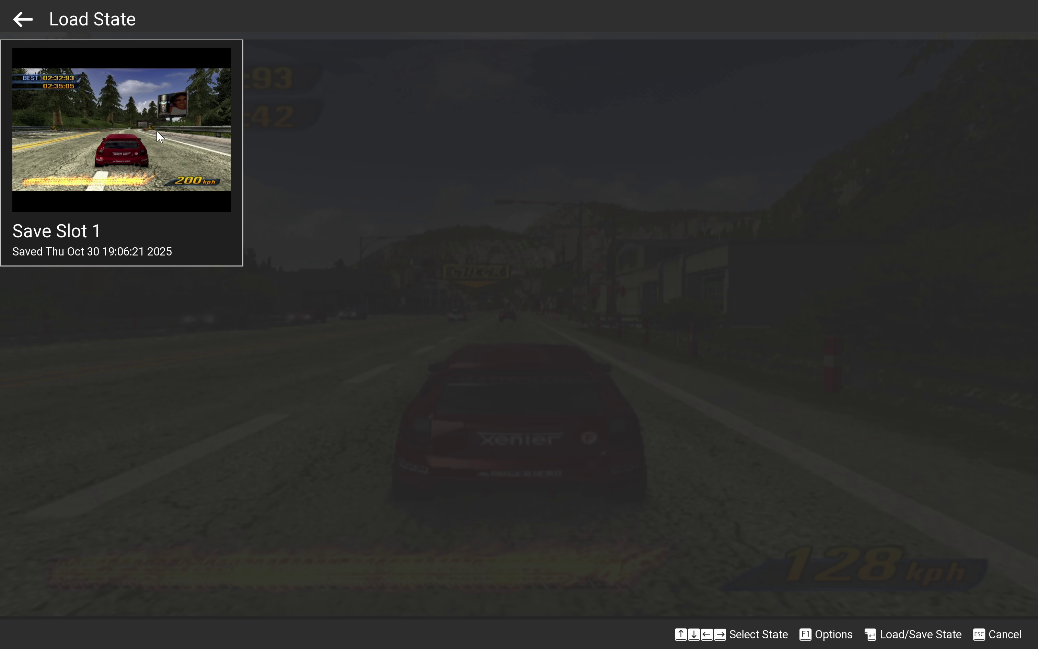